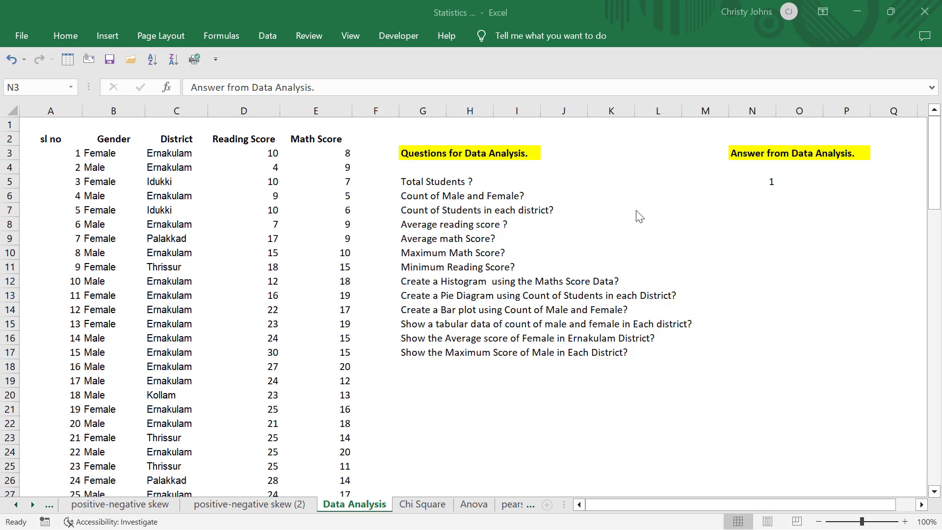
{"action": "left_click", "coordinate": [813, 183]}
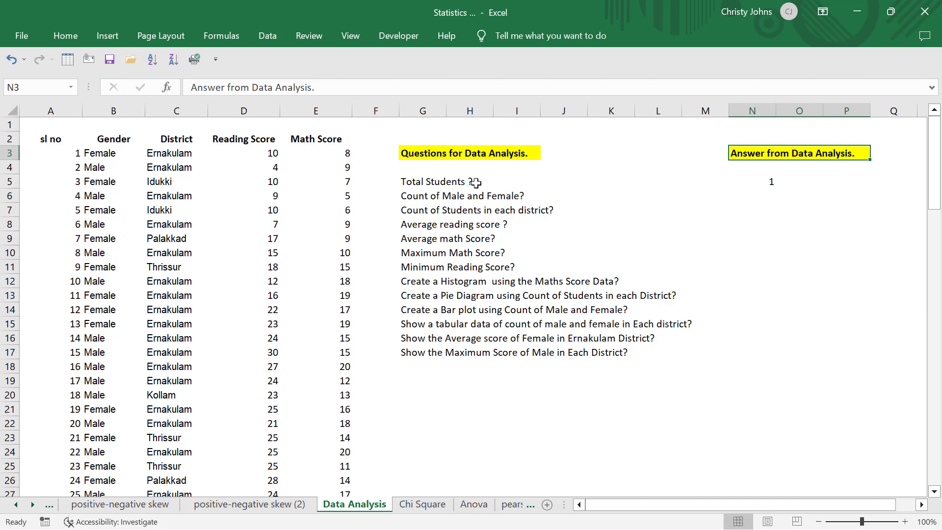
{"action": "left_click_drag", "start_coordinate": [411, 183], "coordinate": [411, 351]}
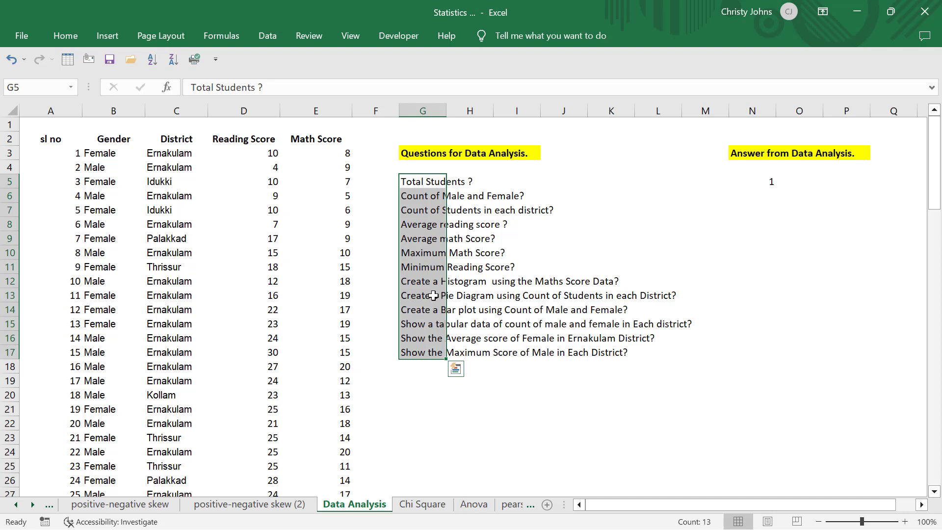
{"action": "left_click", "coordinate": [535, 255]}
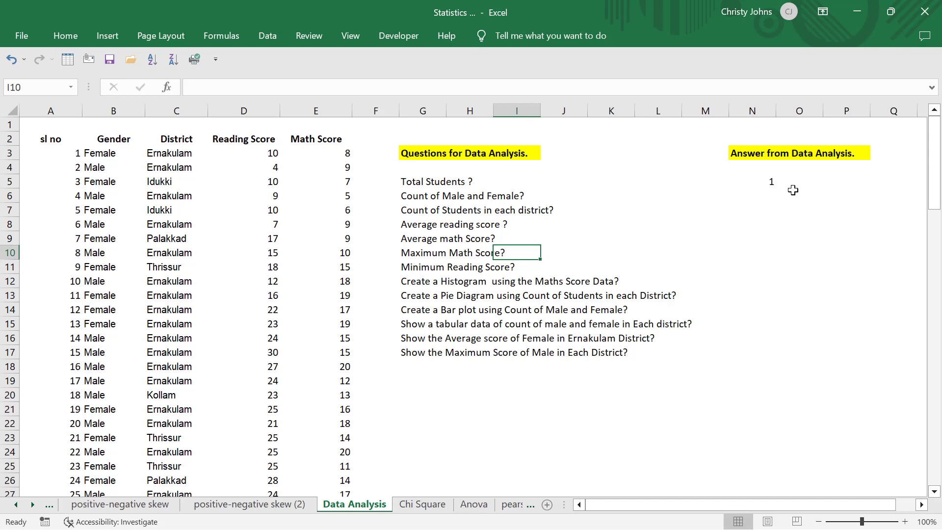
Calculate the total number of students in O5 with COUNT over the serial numbers in A3:A102.
{"action": "left_click", "coordinate": [806, 179]}
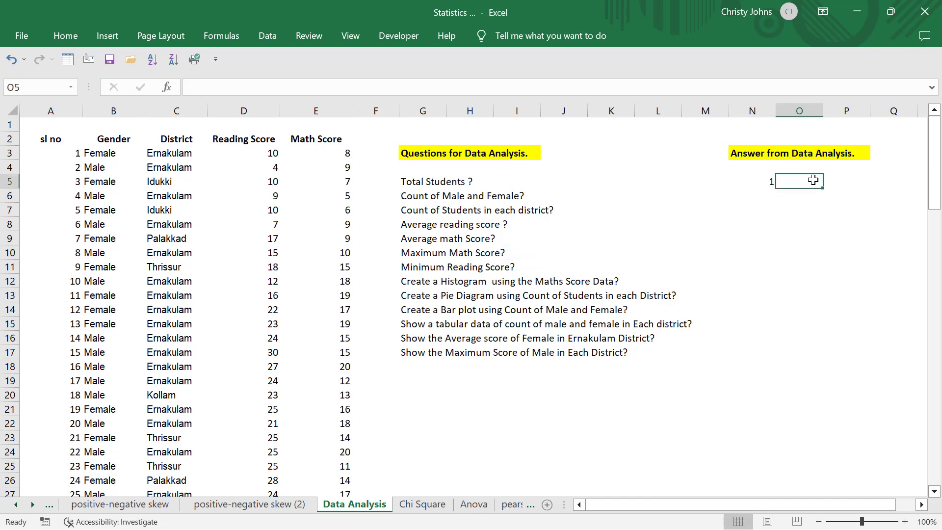
{"action": "type", "text": "=count"}
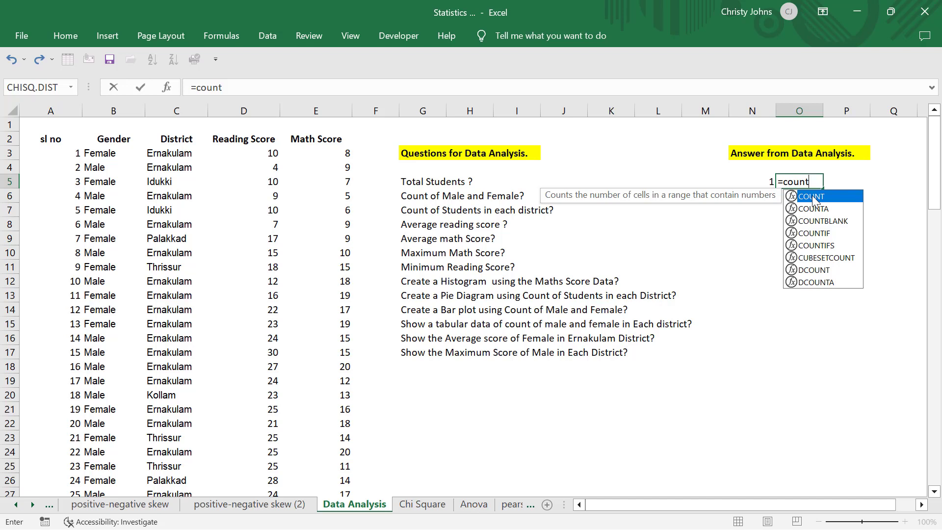
{"action": "double_click", "coordinate": [812, 197]}
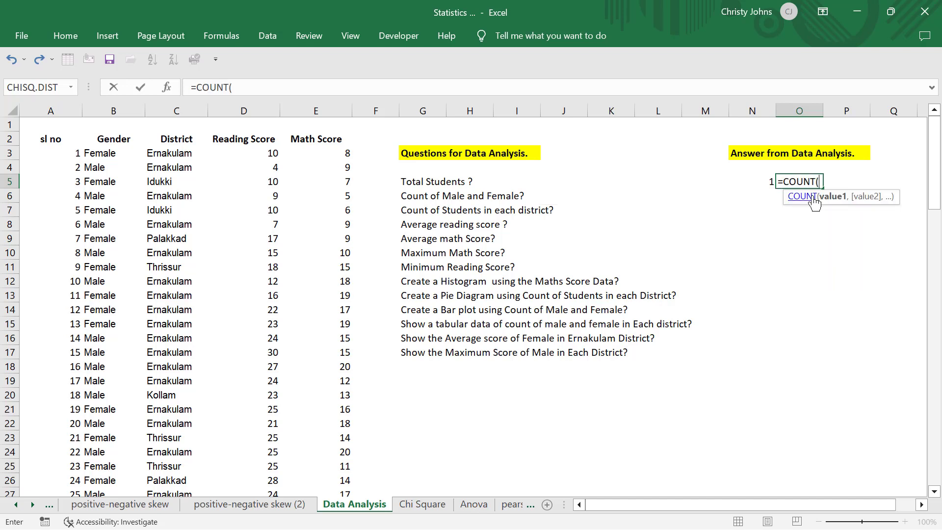
{"action": "left_click", "coordinate": [61, 152]}
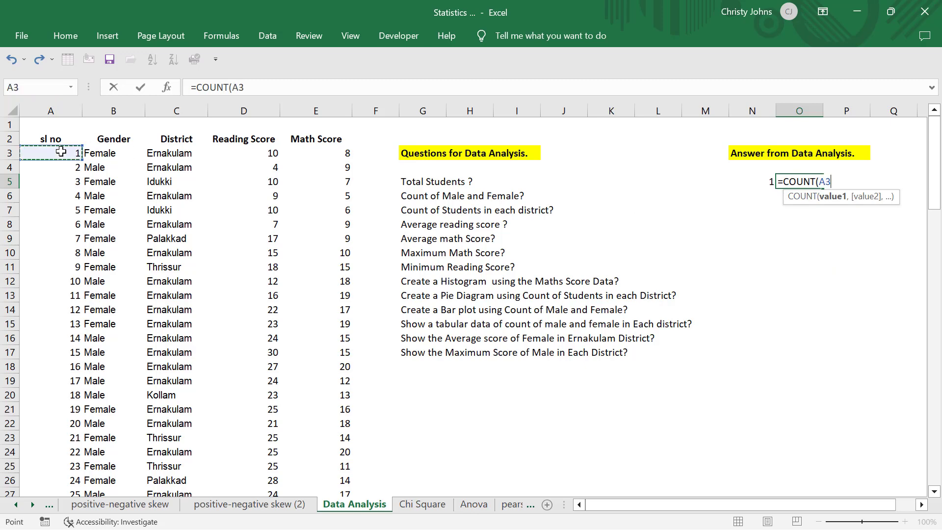
{"action": "key", "text": "ctrl+shift+Down"}
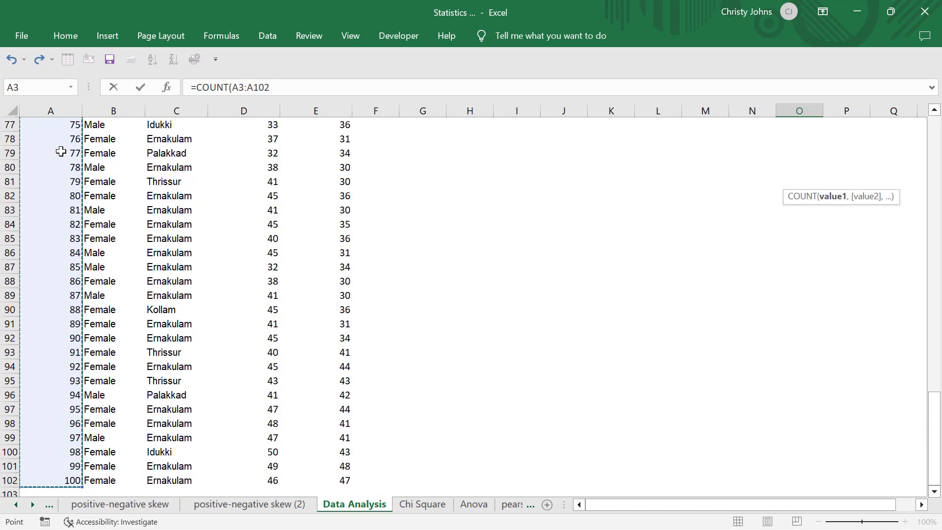
{"action": "key", "text": "Return"}
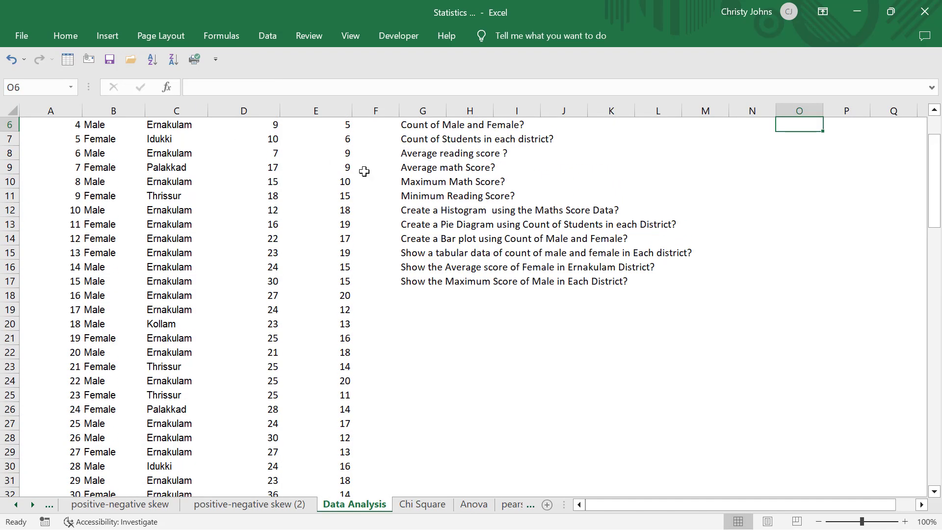
{"action": "scroll", "coordinate": [363, 168], "scroll_direction": "up", "scroll_amount": 2}
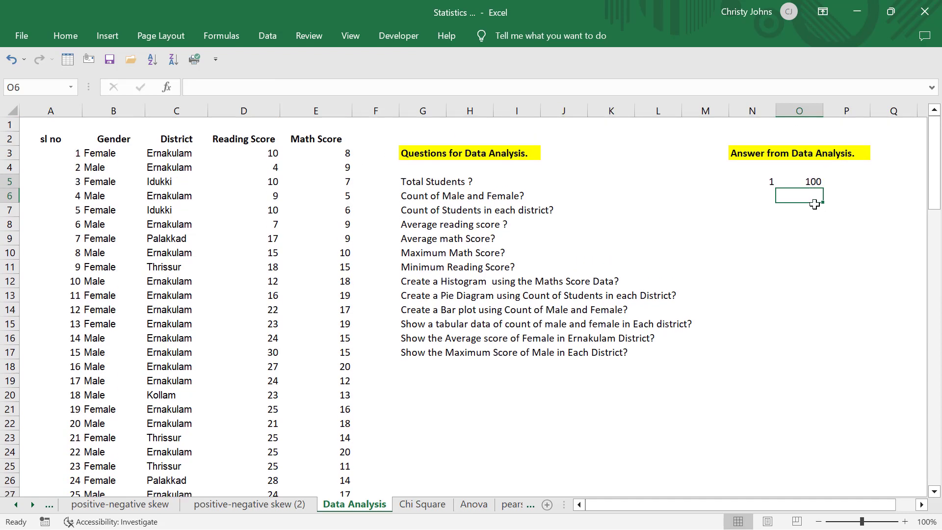
Count the non-empty gender entries in P5 with COUNTA over B3:B102, and compare the formulas in O5 and P5.
{"action": "left_click", "coordinate": [842, 182]}
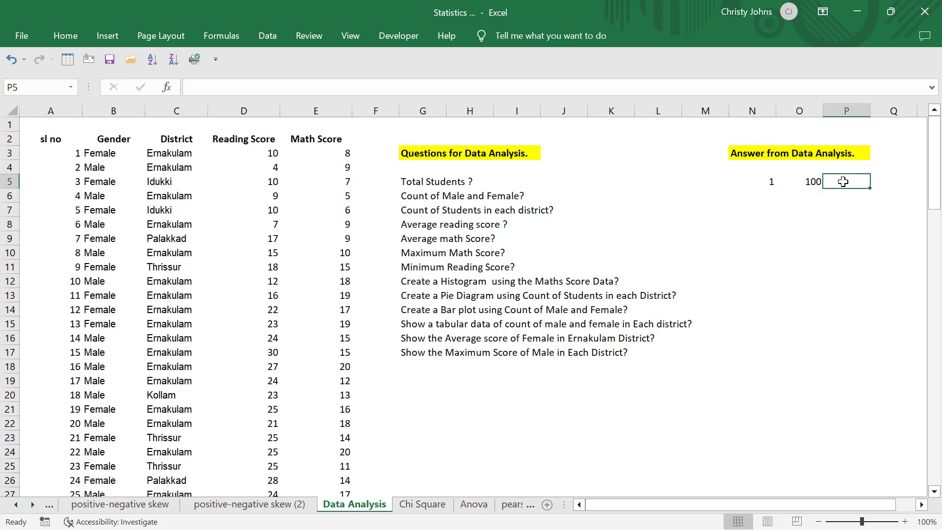
{"action": "type", "text": "=co"}
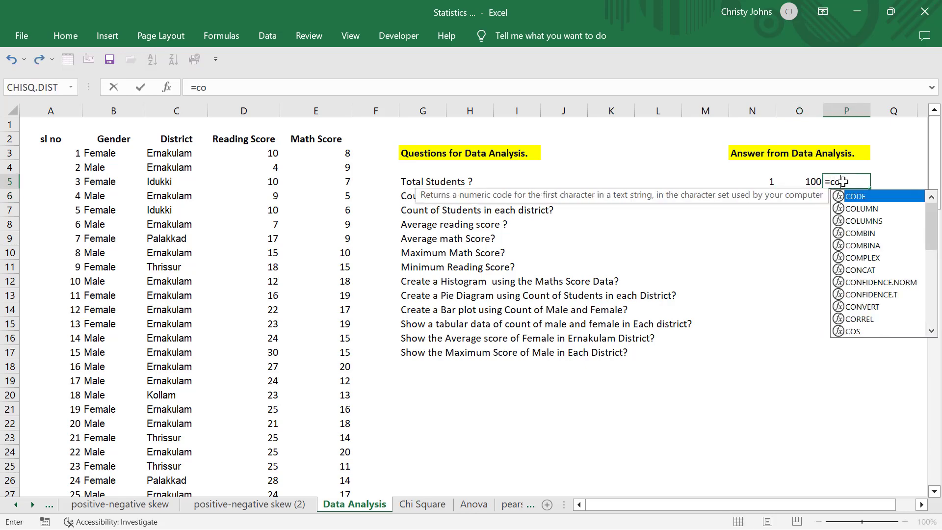
{"action": "type", "text": "unt"}
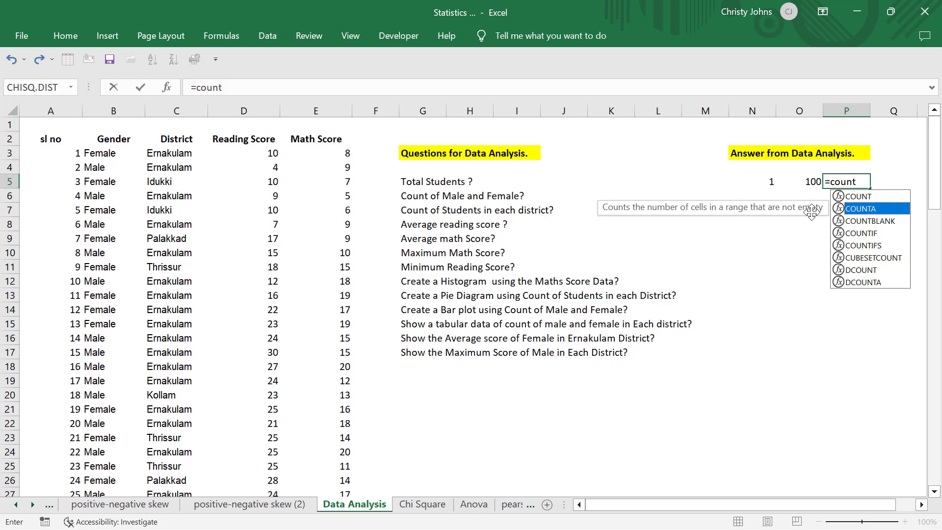
{"action": "double_click", "coordinate": [862, 210]}
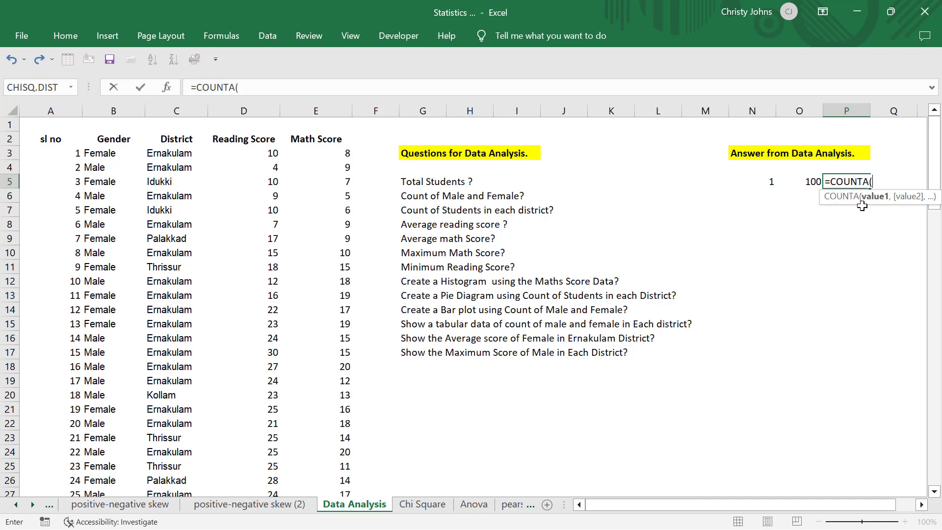
{"action": "left_click", "coordinate": [121, 153]}
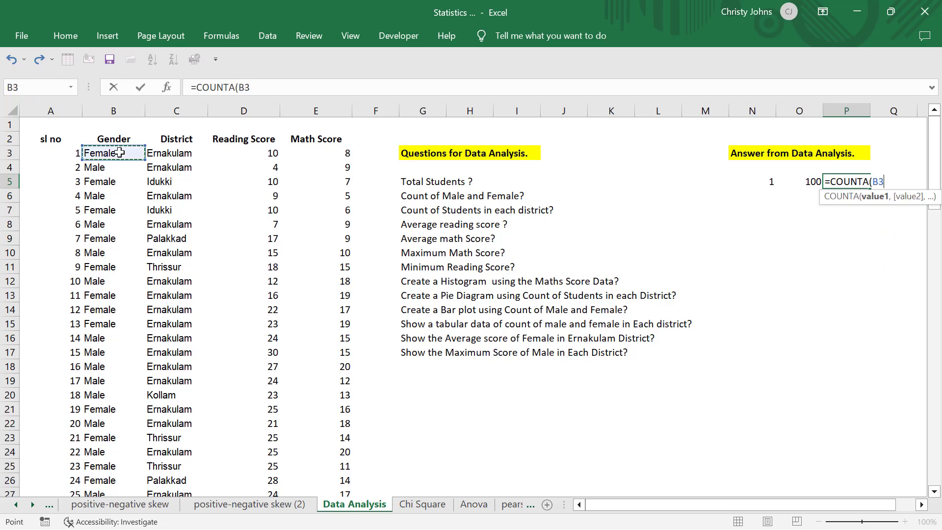
{"action": "key", "text": "ctrl+shift+Down"}
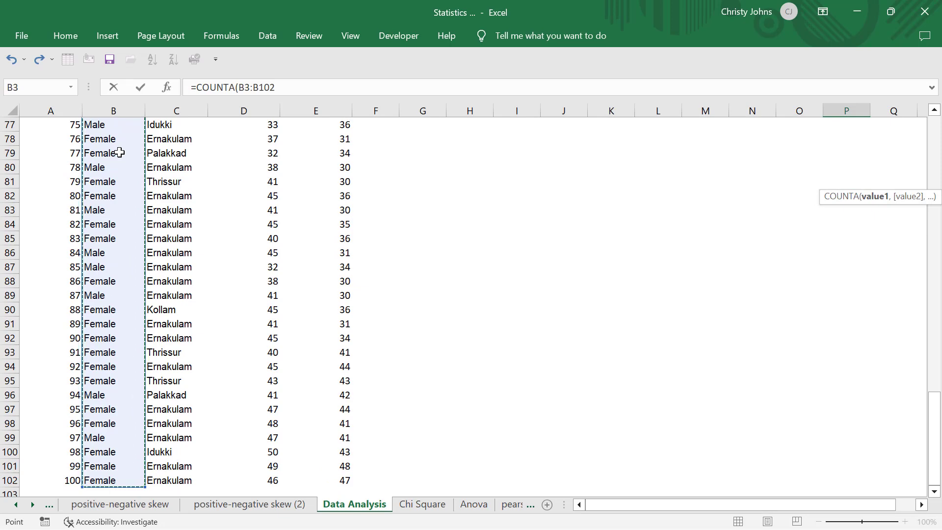
{"action": "key", "text": "Return"}
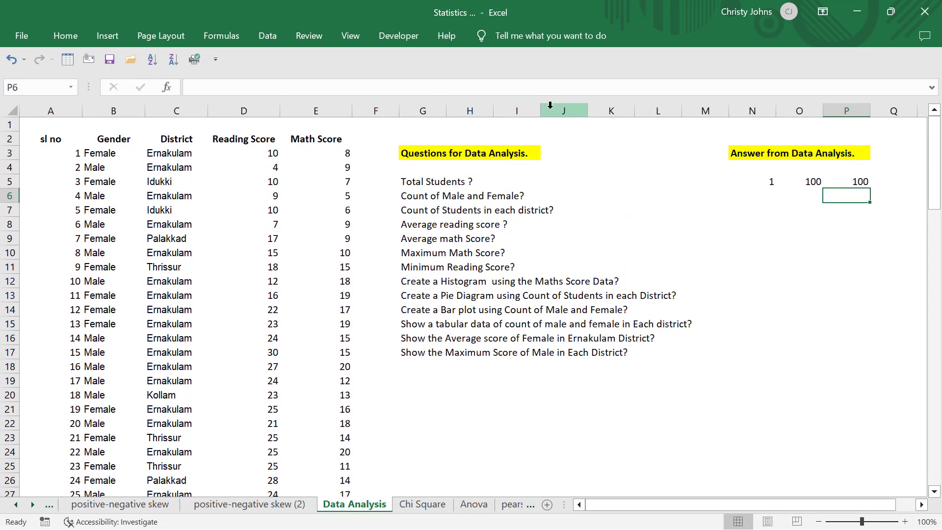
{"action": "left_click", "coordinate": [810, 182]}
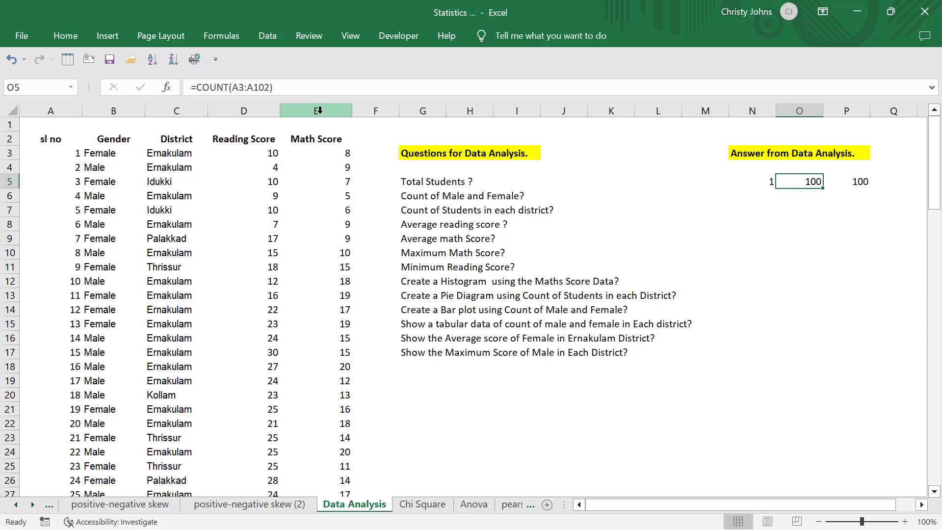
{"action": "left_click", "coordinate": [859, 182]}
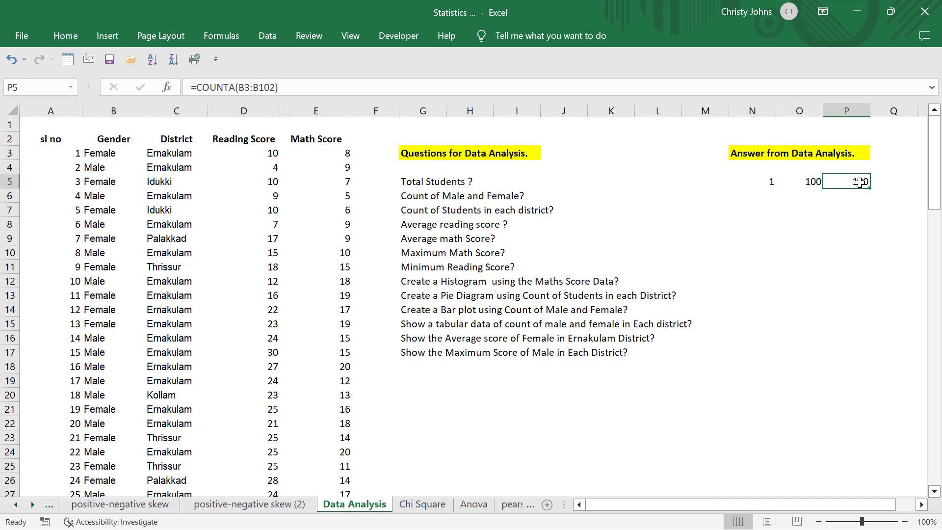
Number the second answer as 2 in cell N6.
{"action": "left_click", "coordinate": [767, 195]}
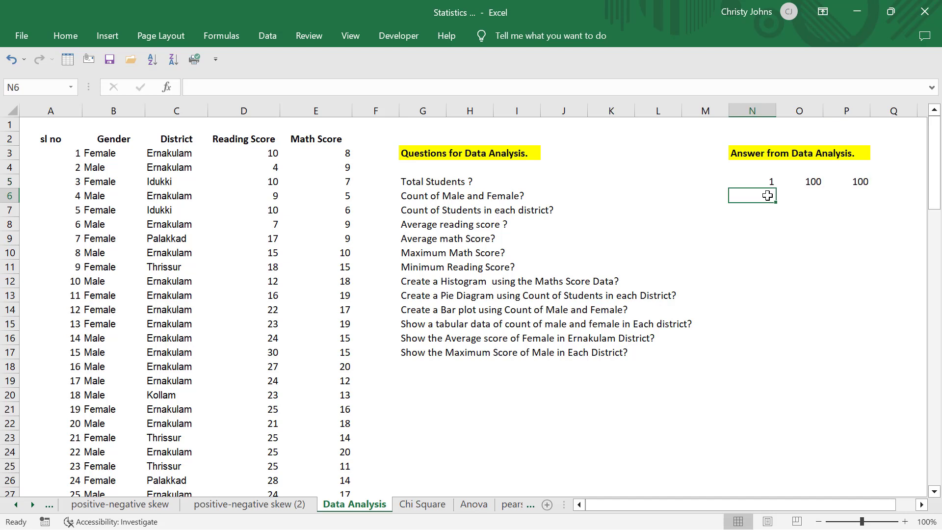
{"action": "type", "text": "2."}
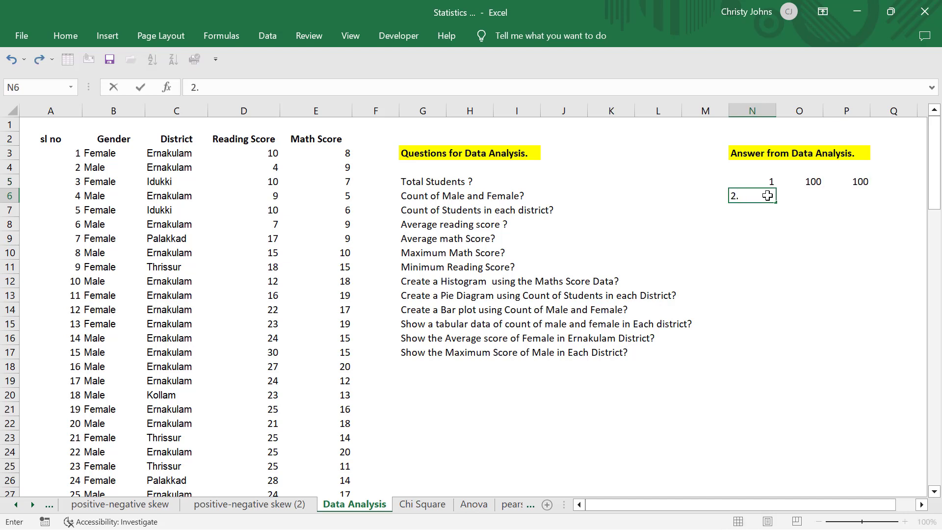
{"action": "key", "text": "Tab"}
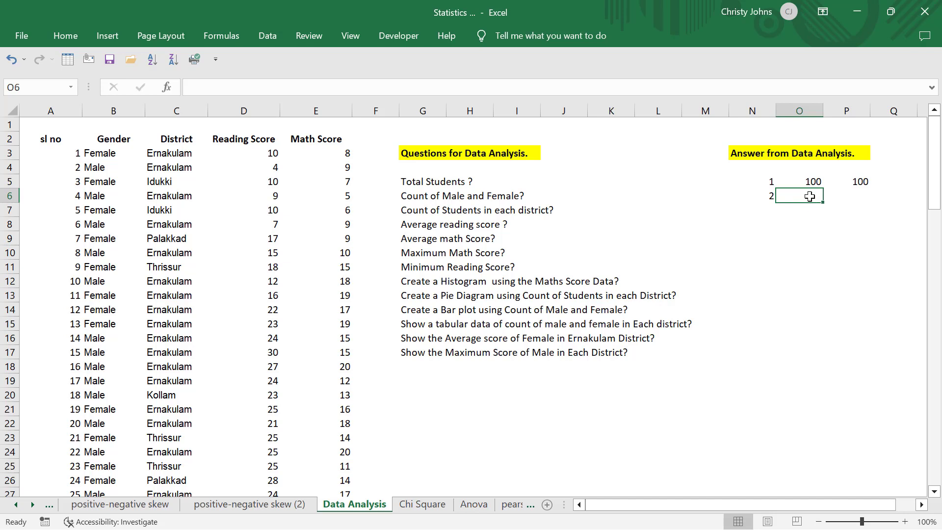
{"action": "left_click", "coordinate": [816, 218]}
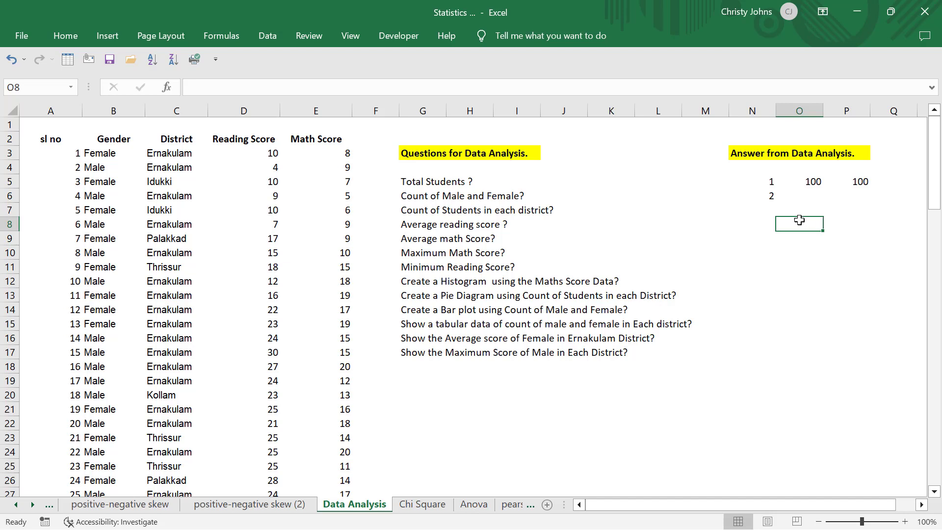
Start a PivotTable from a table or range, using 'Data Analysis'!$A$2:$E$102 including the headers as its source.
{"action": "left_click", "coordinate": [73, 140]}
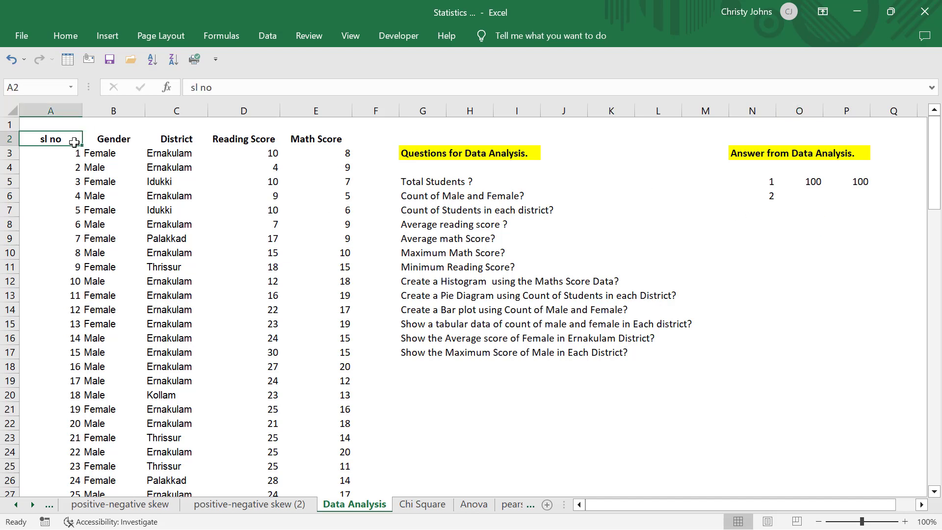
{"action": "left_click", "coordinate": [109, 36]}
{"action": "left_click", "coordinate": [36, 86]}
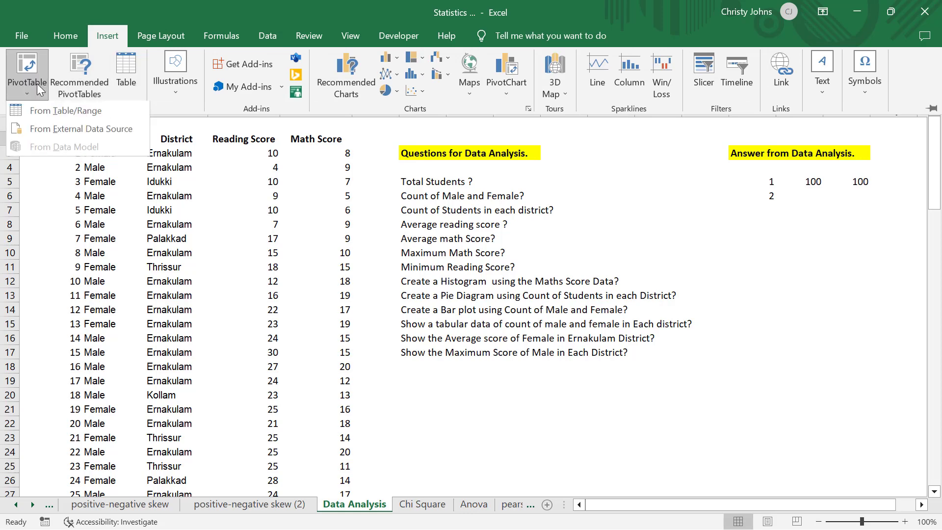
{"action": "left_click", "coordinate": [52, 106]}
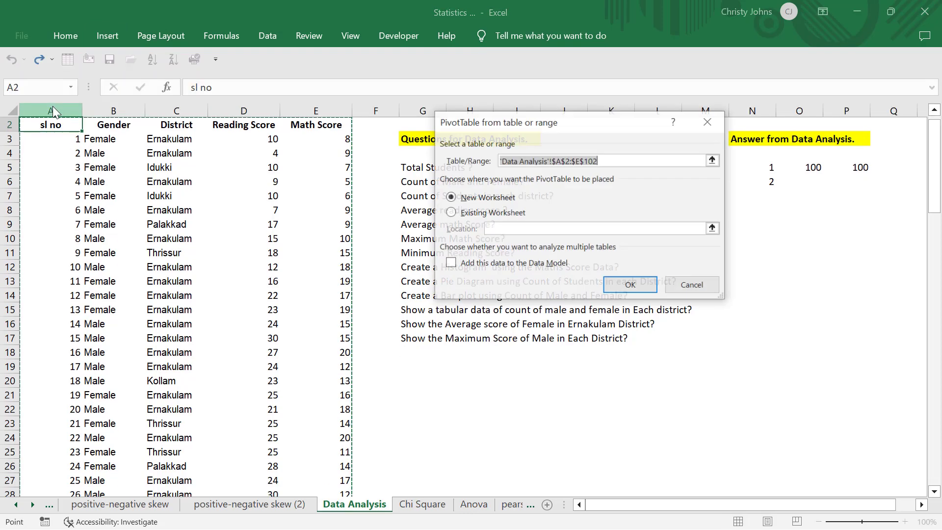
{"action": "left_click", "coordinate": [713, 160]}
{"action": "key", "text": "BackSpace"}
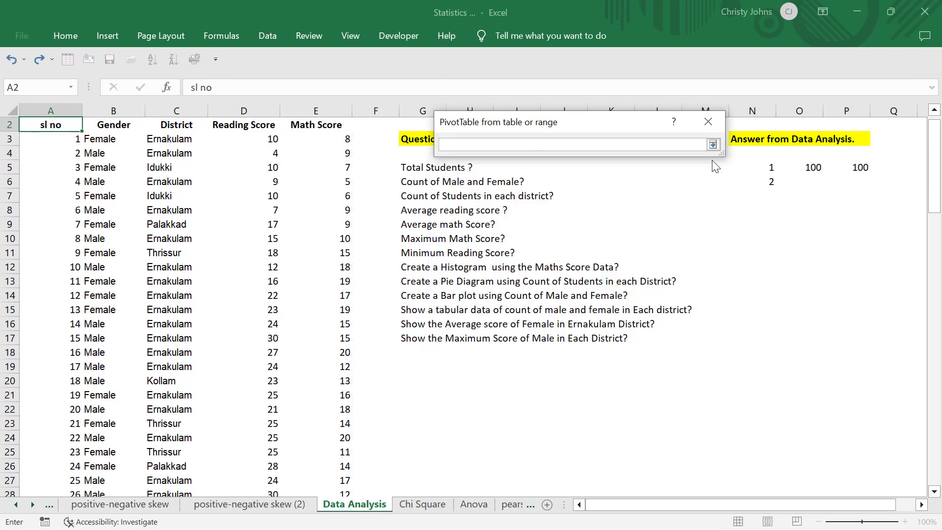
{"action": "key", "text": "ctrl+shift+Right"}
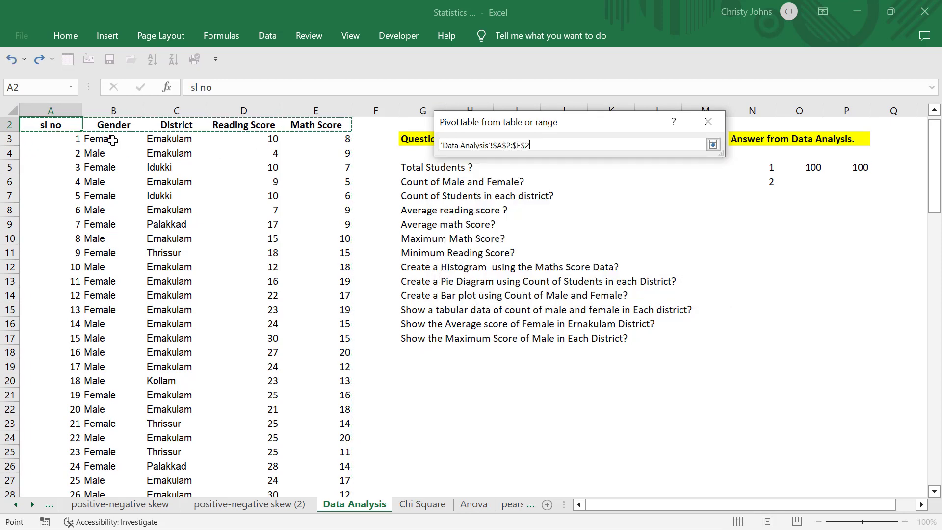
{"action": "key", "text": "ctrl+shift+Down"}
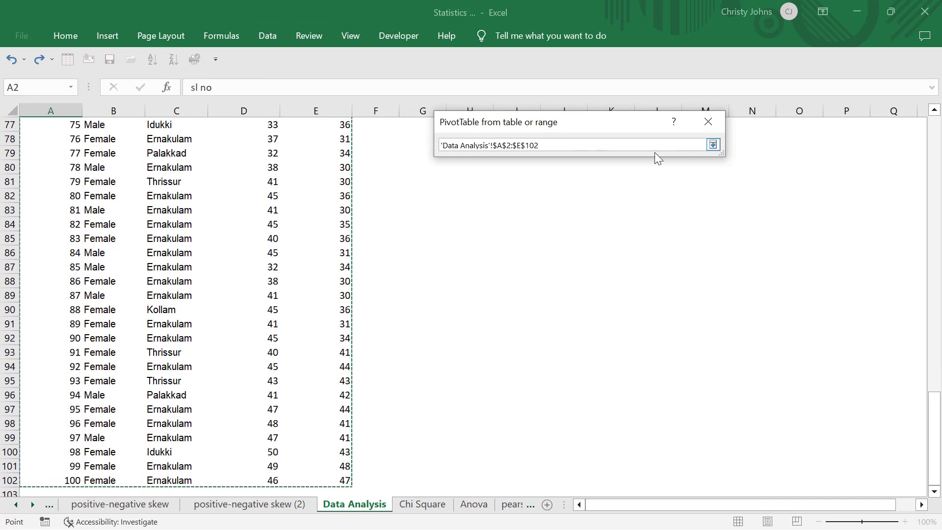
{"action": "left_click", "coordinate": [714, 144]}
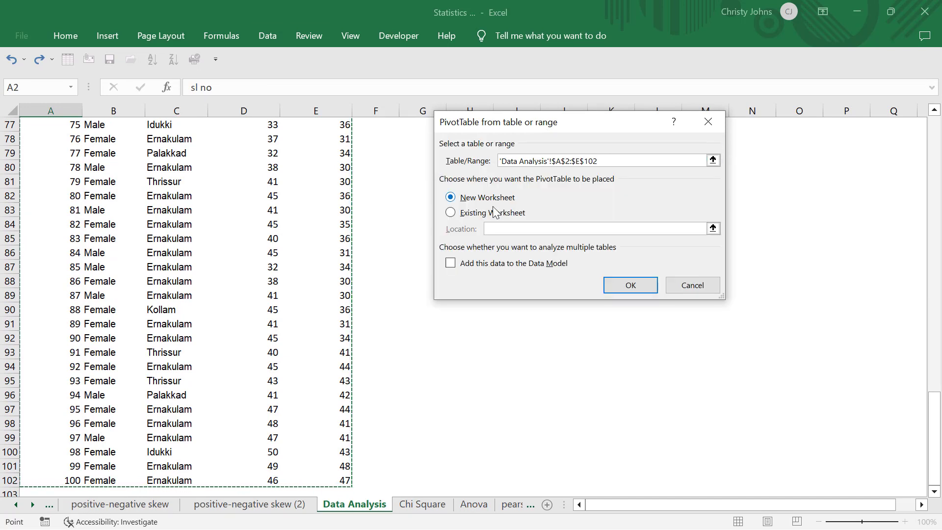
Place the PivotTable on the existing worksheet at 'Data Analysis'!$P$8 and create it.
{"action": "left_click", "coordinate": [452, 216]}
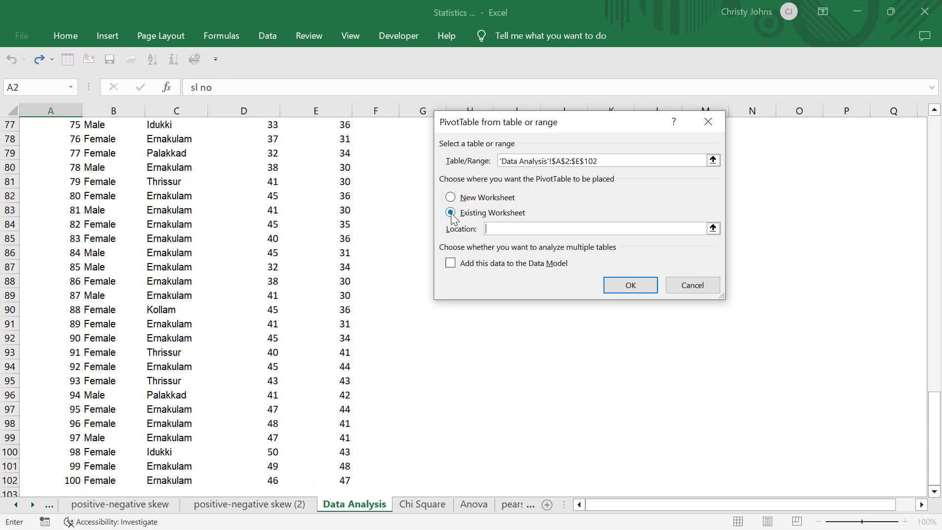
{"action": "left_click", "coordinate": [715, 228]}
{"action": "scroll", "coordinate": [730, 204], "scroll_direction": "up", "scroll_amount": 20}
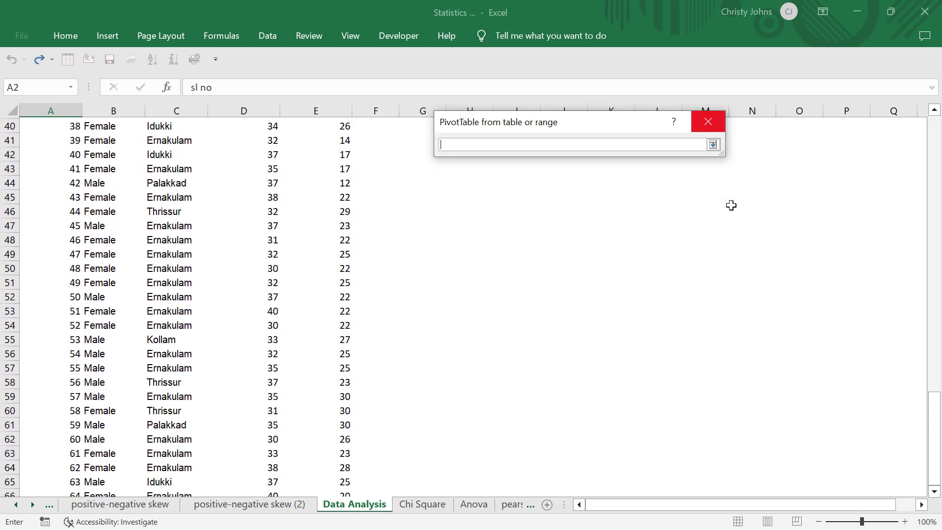
{"action": "left_click", "coordinate": [810, 211]}
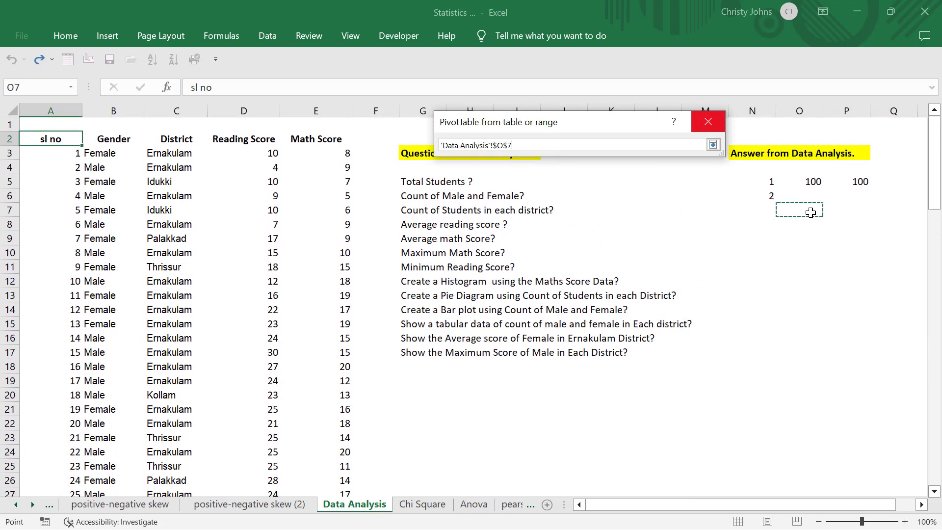
{"action": "left_click", "coordinate": [814, 224]}
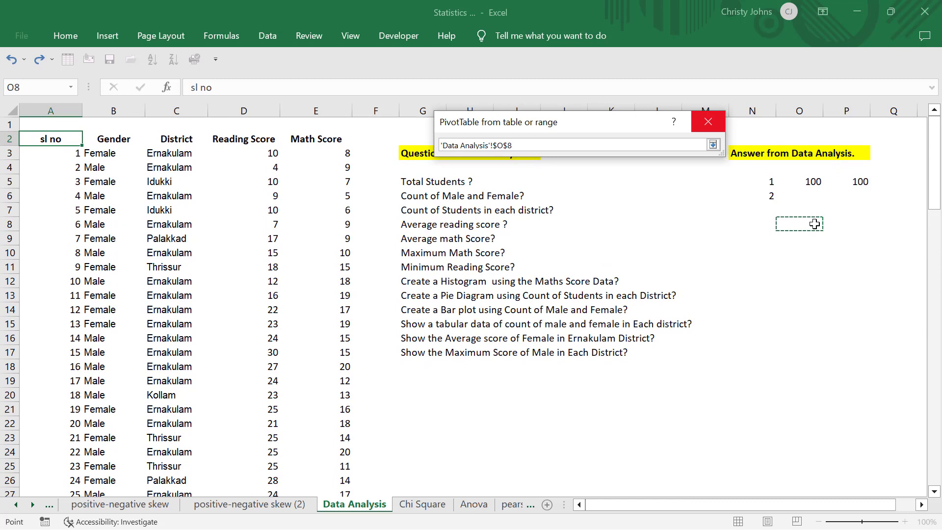
{"action": "left_click", "coordinate": [836, 221]}
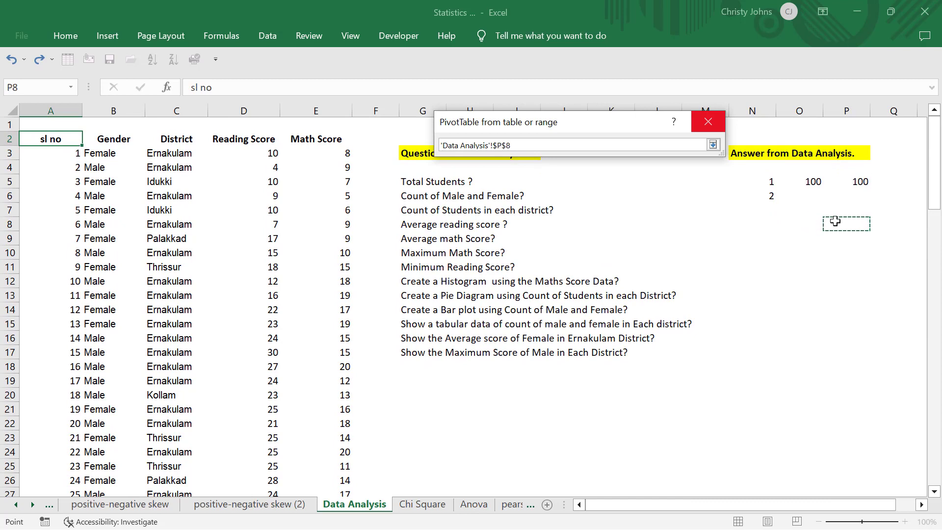
{"action": "left_click", "coordinate": [713, 146]}
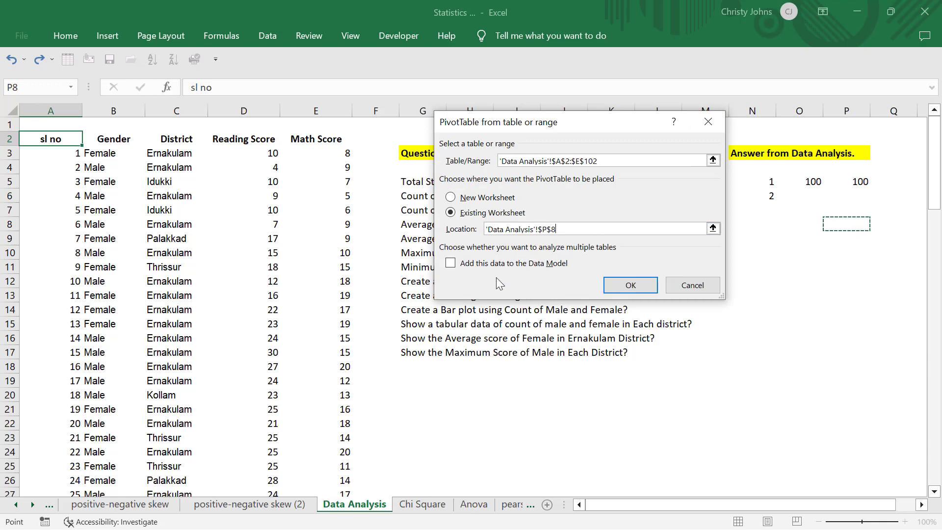
{"action": "left_click", "coordinate": [629, 289]}
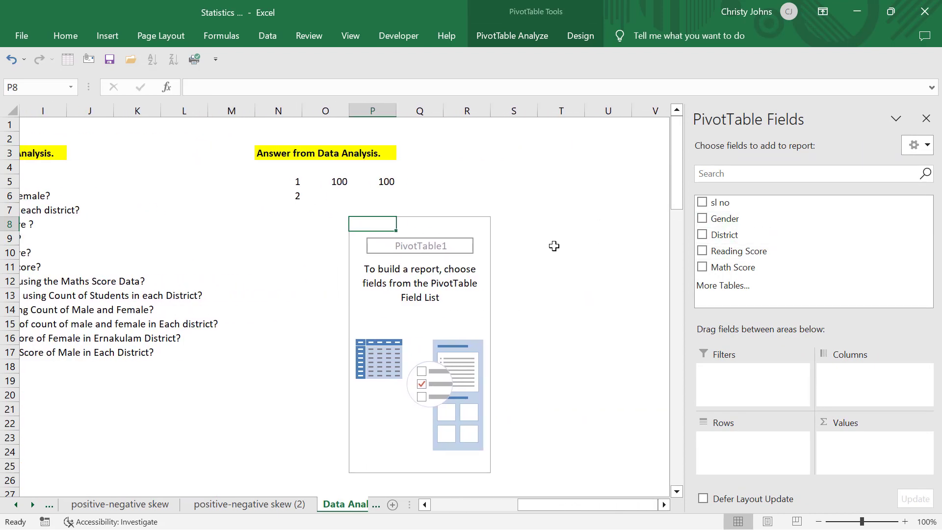
Answer the male and female count question by adding Gender to the PivotTable's Rows and, as a count, to its Values.
{"action": "scroll", "coordinate": [553, 246], "scroll_direction": "left", "scroll_amount": 4}
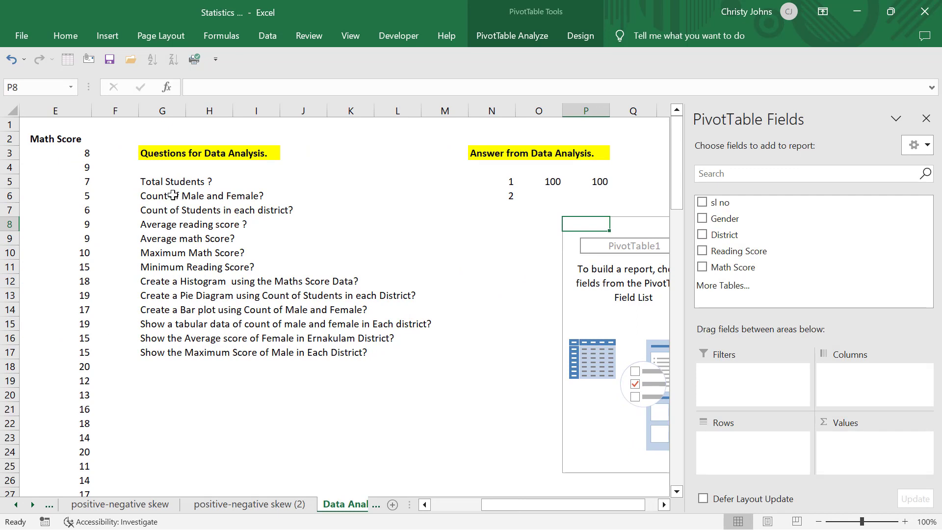
{"action": "left_click", "coordinate": [158, 196]}
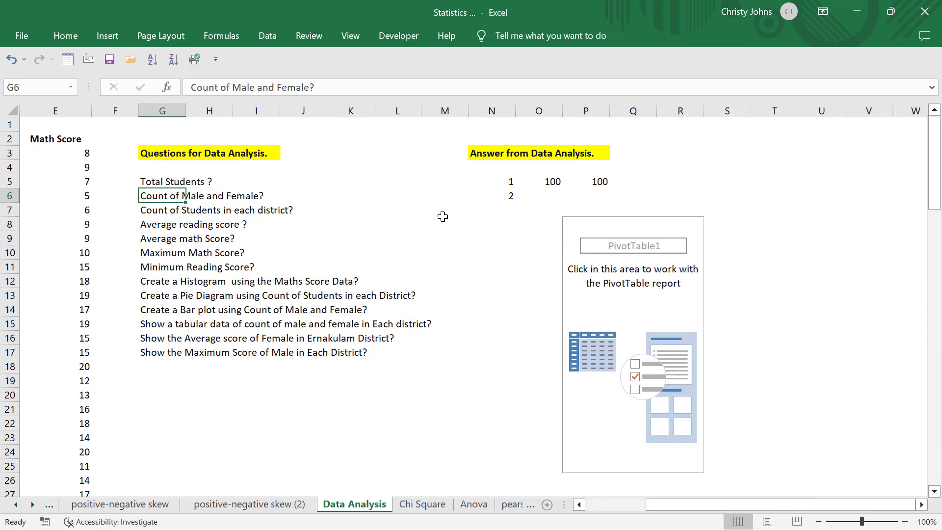
{"action": "left_click", "coordinate": [583, 293]}
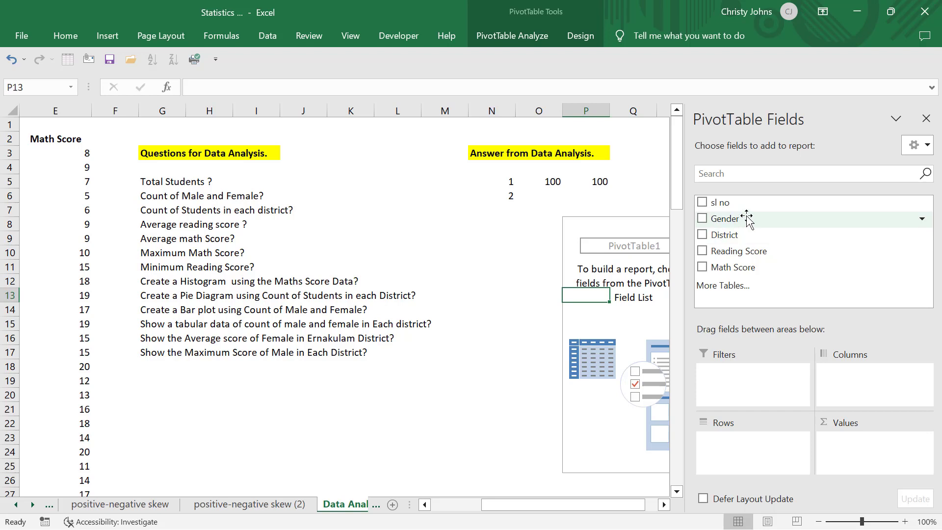
{"action": "left_click_drag", "start_coordinate": [746, 219], "coordinate": [712, 406]}
{"action": "left_click_drag", "start_coordinate": [733, 438], "coordinate": [733, 440]}
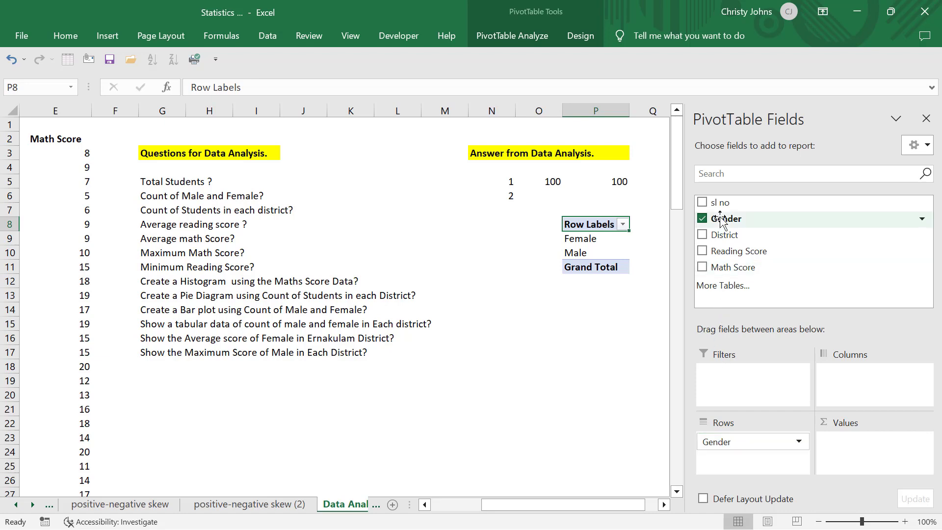
{"action": "left_click_drag", "start_coordinate": [721, 221], "coordinate": [861, 449]}
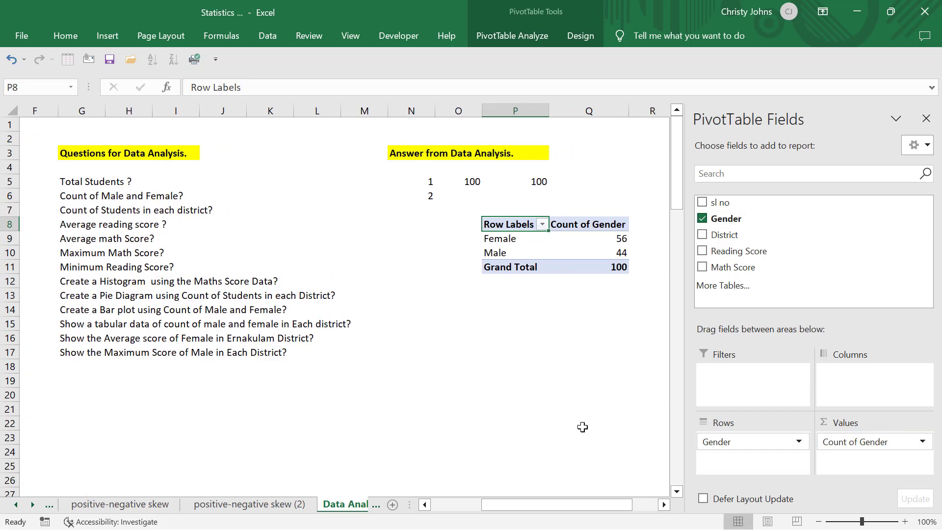
Examine the Female and Male counts in the gender PivotTable.
{"action": "scroll", "coordinate": [582, 427], "scroll_direction": "right", "scroll_amount": 3}
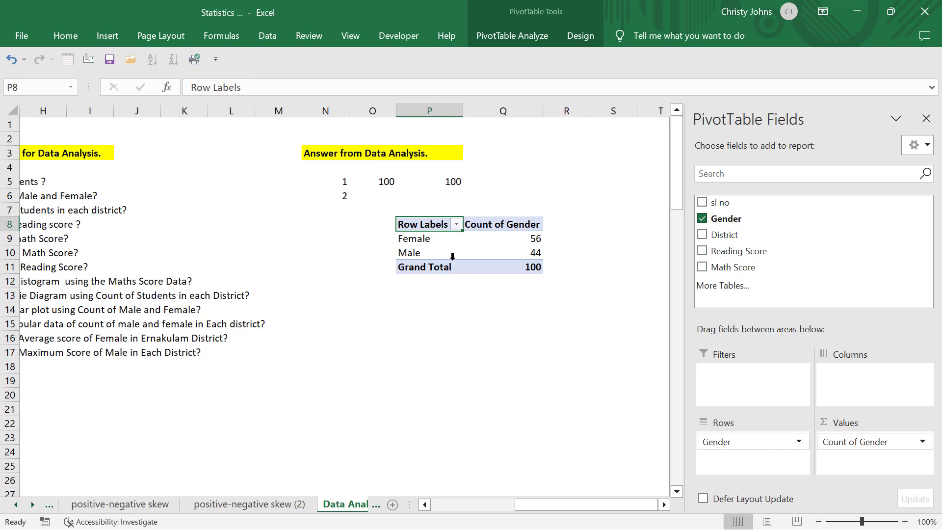
{"action": "left_click", "coordinate": [520, 241]}
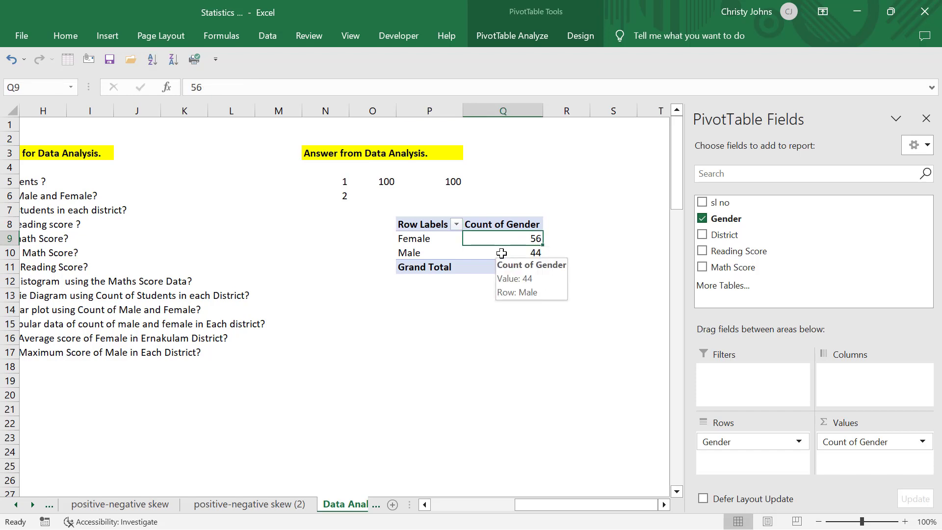
{"action": "left_click", "coordinate": [501, 252]}
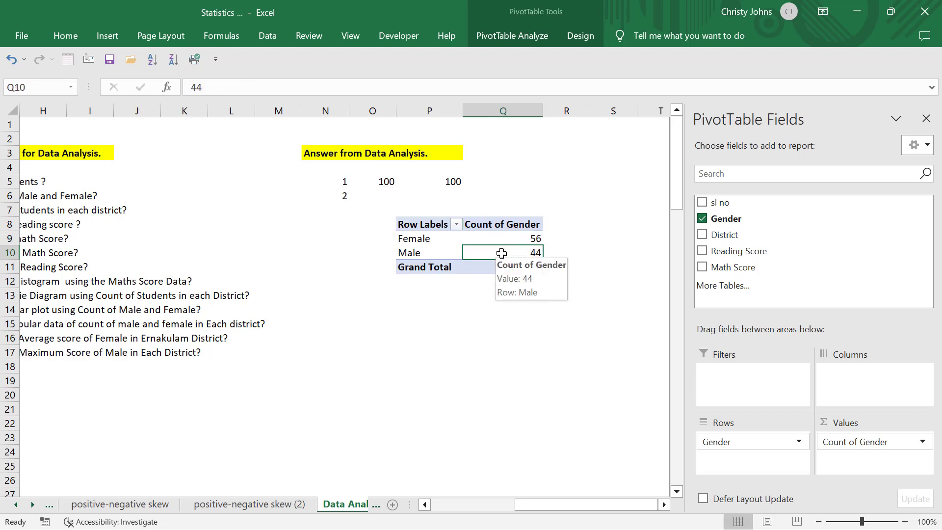
{"action": "left_click", "coordinate": [521, 235]}
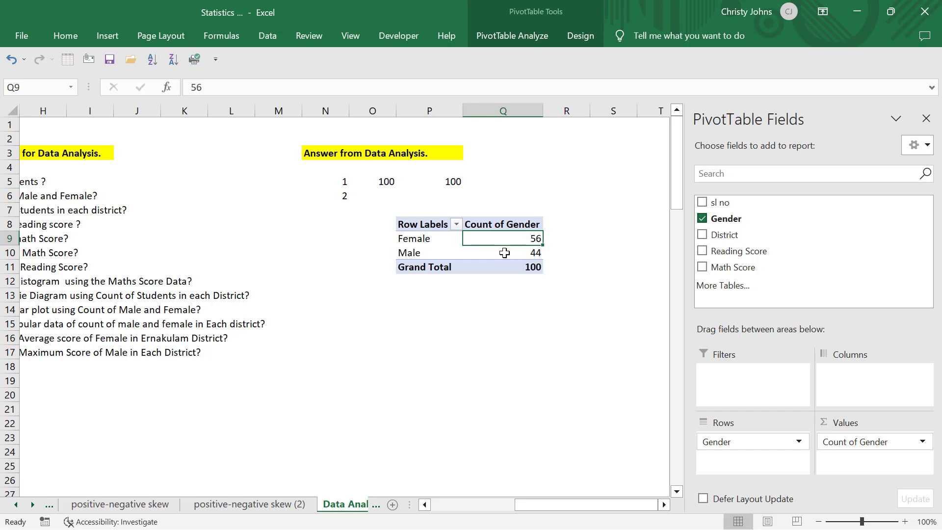
{"action": "left_click", "coordinate": [504, 252]}
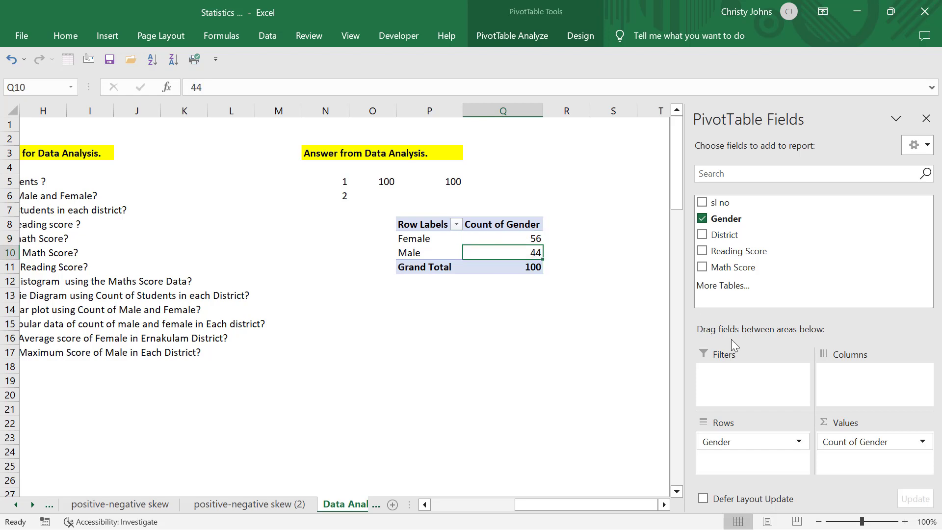
Open the value field settings for Count of Gender and summarize the field by Count.
{"action": "left_click", "coordinate": [922, 441]}
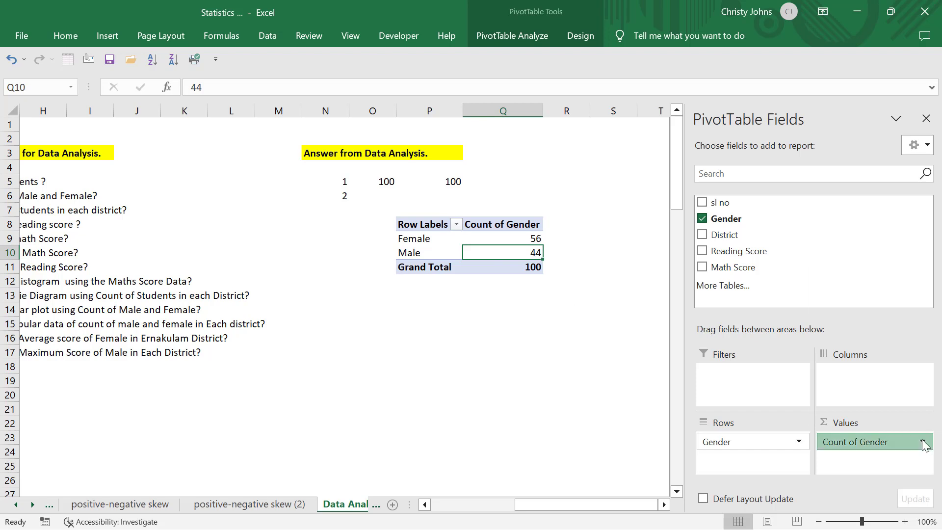
{"action": "left_click", "coordinate": [866, 422]}
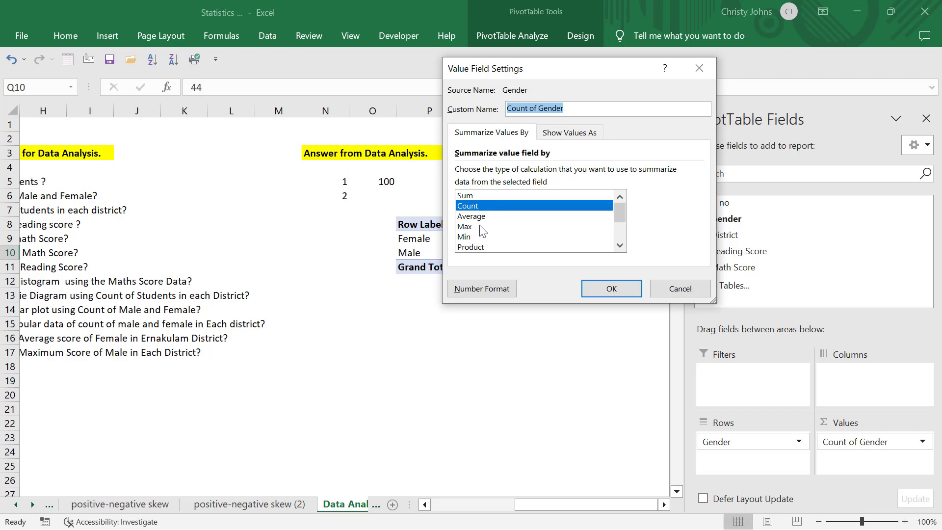
{"action": "left_click", "coordinate": [486, 206]}
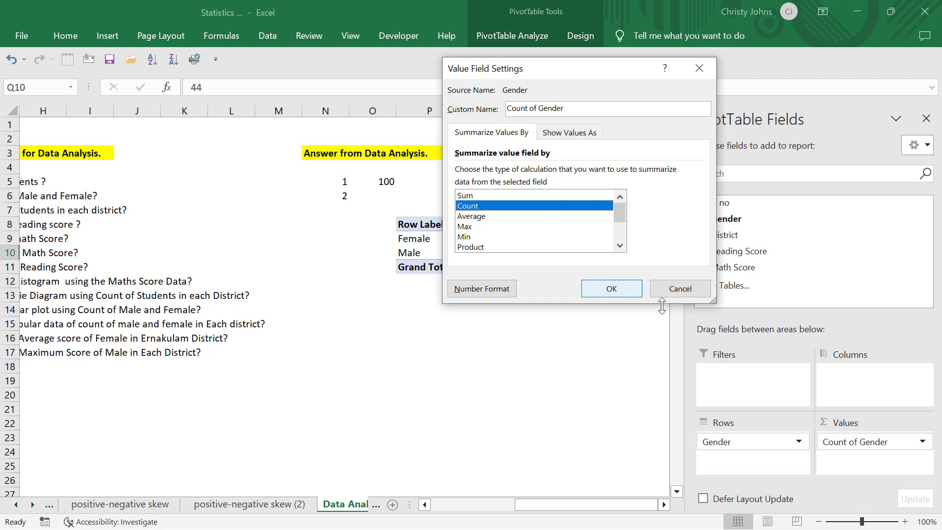
{"action": "left_click", "coordinate": [620, 290]}
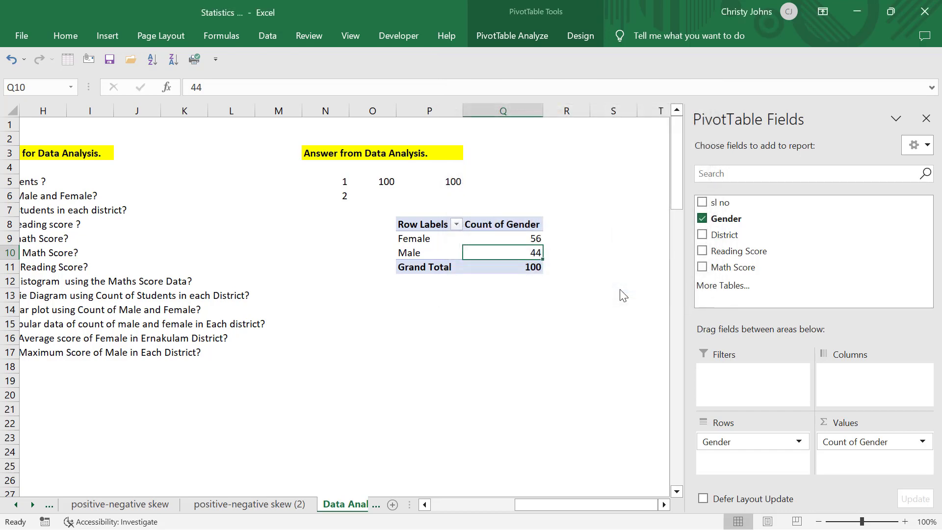
{"action": "left_click", "coordinate": [636, 300]}
Review the question on students in each district and number the third answer as 3 in cell N13.
{"action": "scroll", "coordinate": [636, 300], "scroll_direction": "left", "scroll_amount": 3}
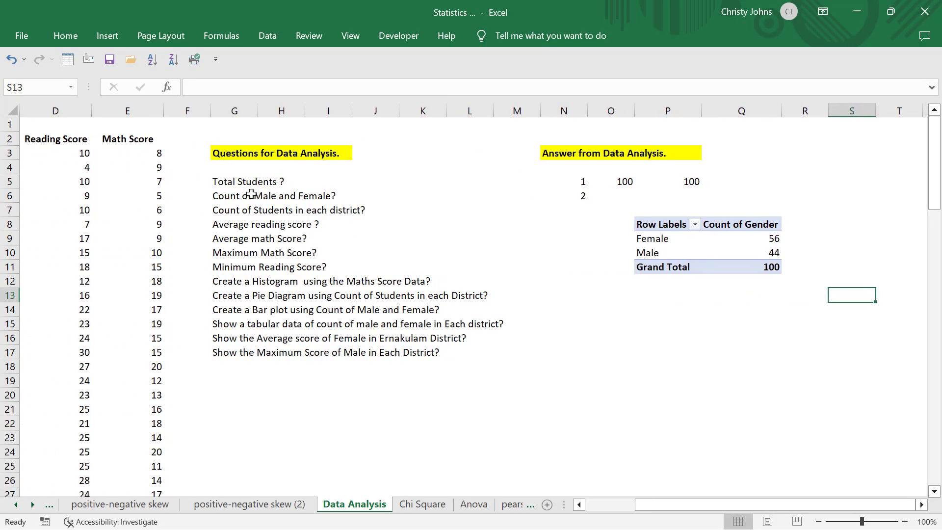
{"action": "left_click", "coordinate": [249, 195]}
{"action": "left_click", "coordinate": [243, 209]}
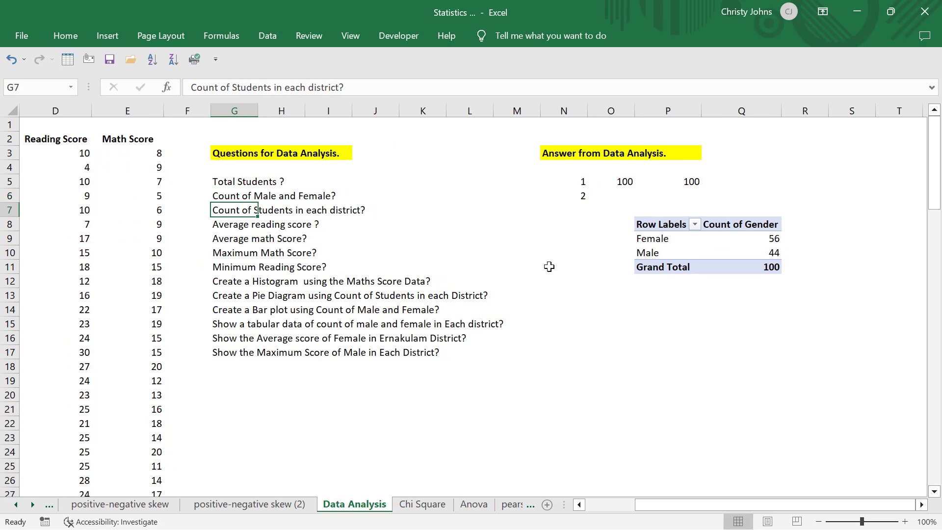
{"action": "left_click", "coordinate": [589, 294]}
{"action": "left_click", "coordinate": [567, 294]}
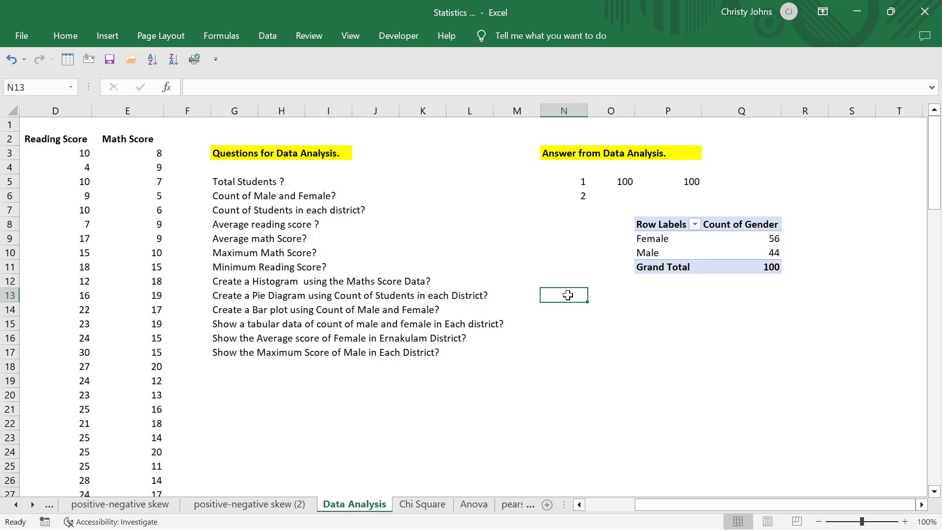
{"action": "type", "text": "3."}
{"action": "left_click", "coordinate": [650, 326]}
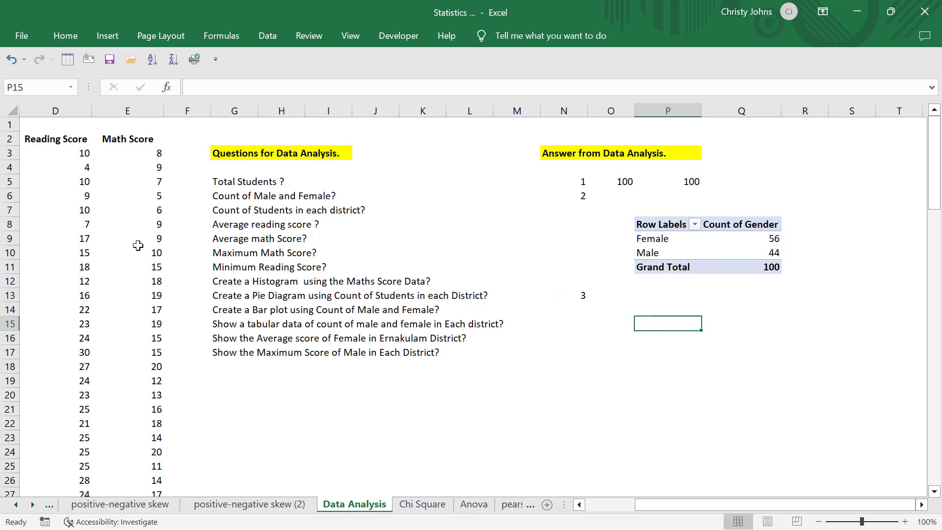
Start a second PivotTable from a table or range, using 'Data Analysis'!$A$2:$E$102 including the headers as its source.
{"action": "scroll", "coordinate": [132, 250], "scroll_direction": "left", "scroll_amount": 3}
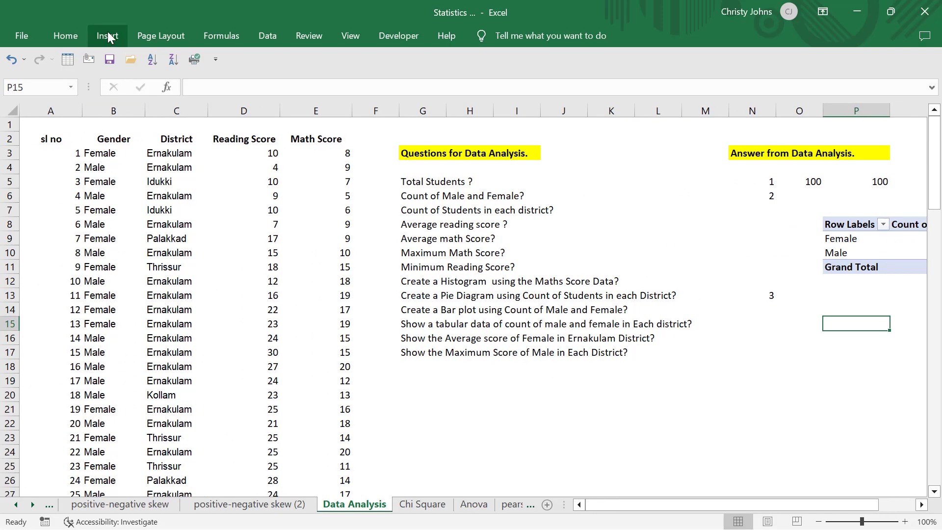
{"action": "left_click", "coordinate": [108, 37]}
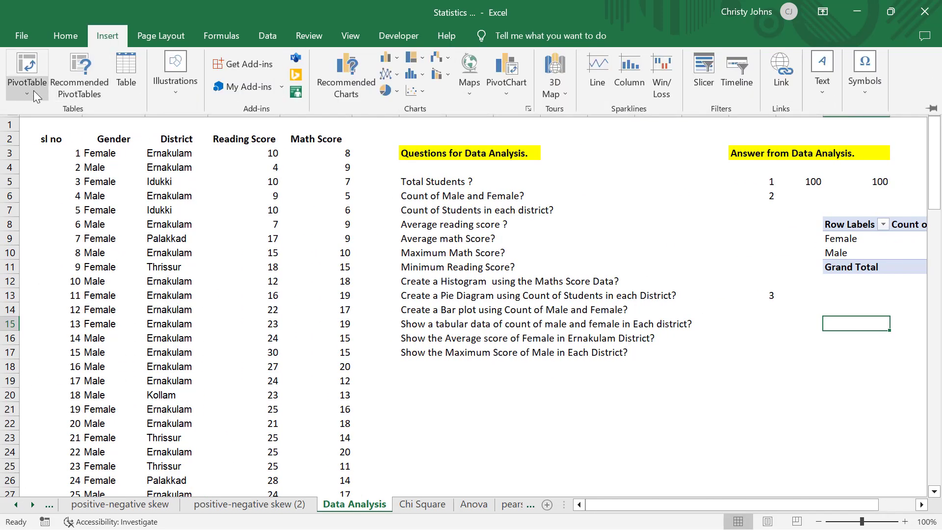
{"action": "left_click", "coordinate": [33, 91]}
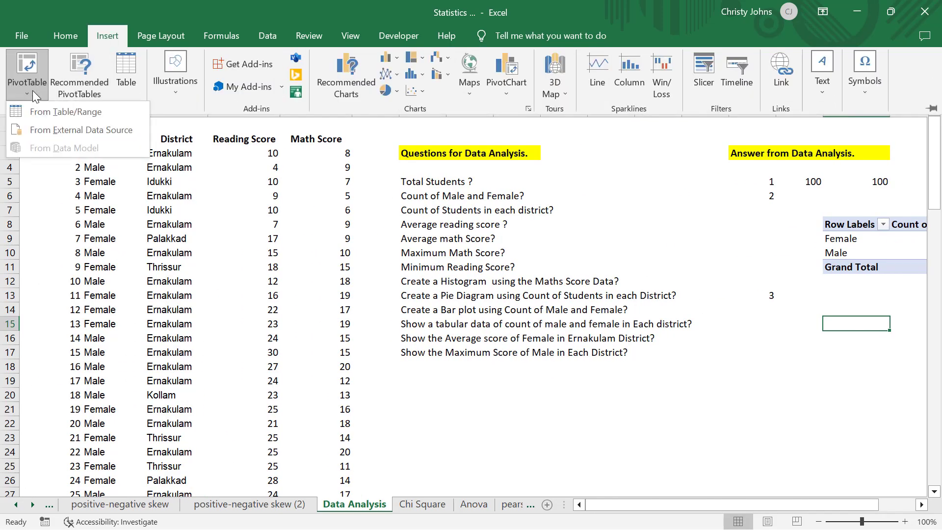
{"action": "left_click", "coordinate": [48, 117]}
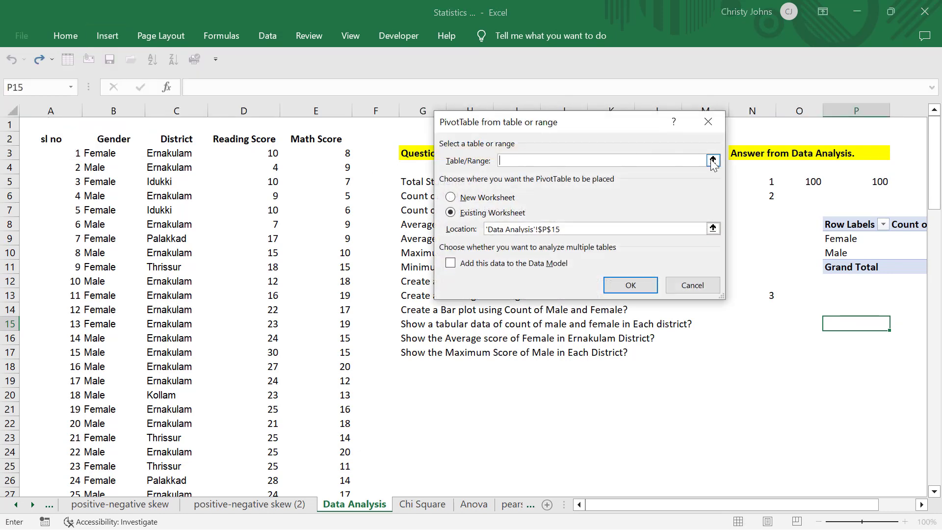
{"action": "left_click", "coordinate": [712, 160]}
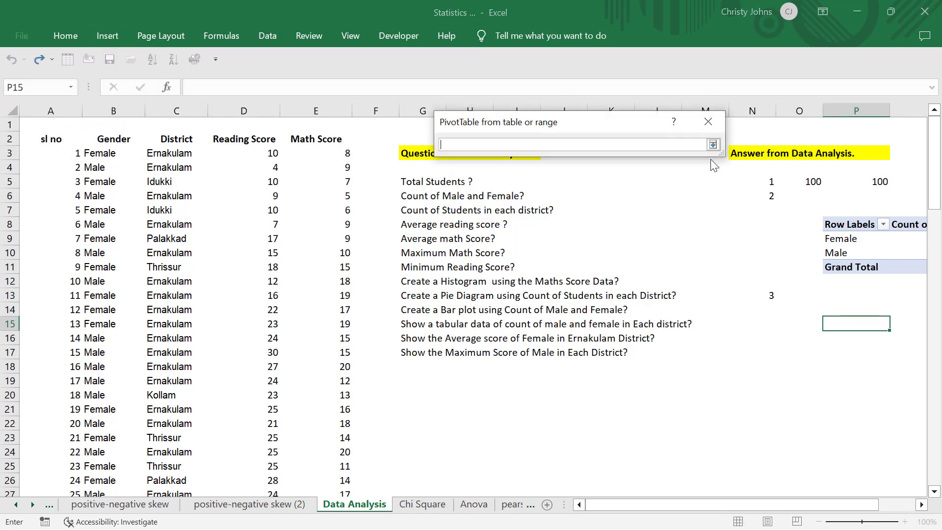
{"action": "left_click", "coordinate": [32, 140]}
{"action": "key", "text": "Down"}
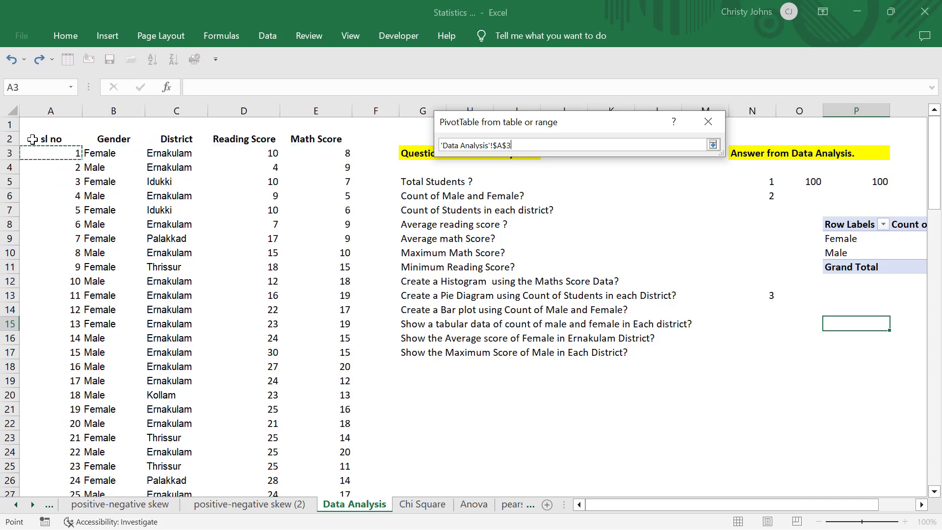
{"action": "key", "text": "Up"}
{"action": "key", "text": "ctrl+shift+Right"}
{"action": "key", "text": "ctrl+shift+Down"}
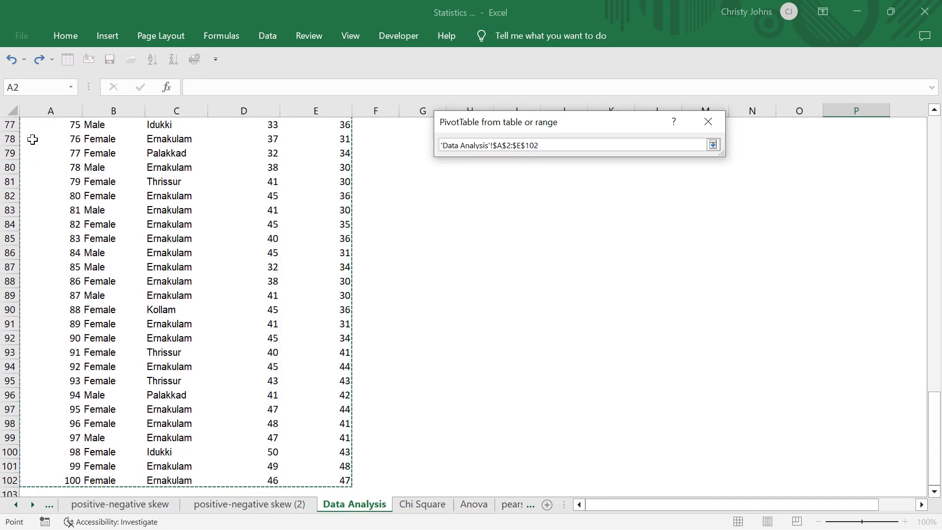
{"action": "left_click", "coordinate": [712, 144]}
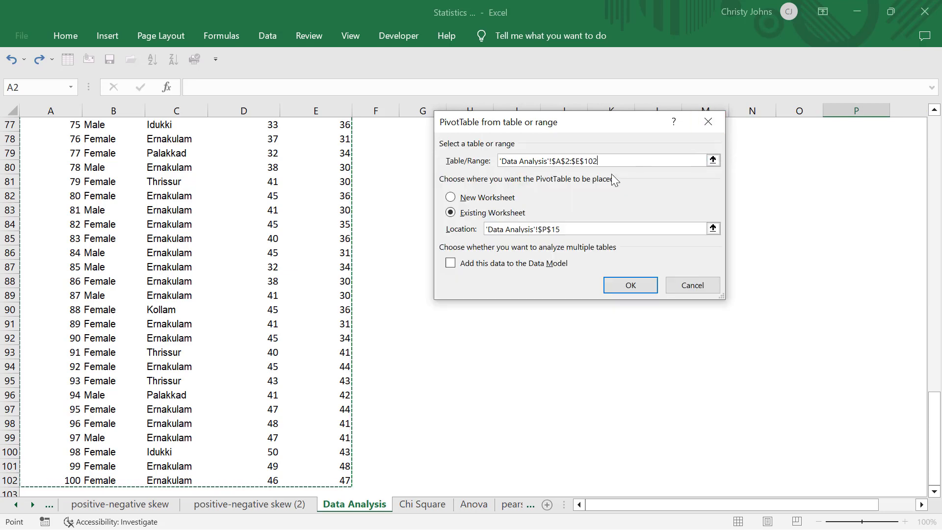
Place the new PivotTable on the existing worksheet at 'Data Analysis'!$P$15 and create it.
{"action": "left_click", "coordinate": [713, 229]}
{"action": "scroll", "coordinate": [716, 231], "scroll_direction": "up", "scroll_amount": 4}
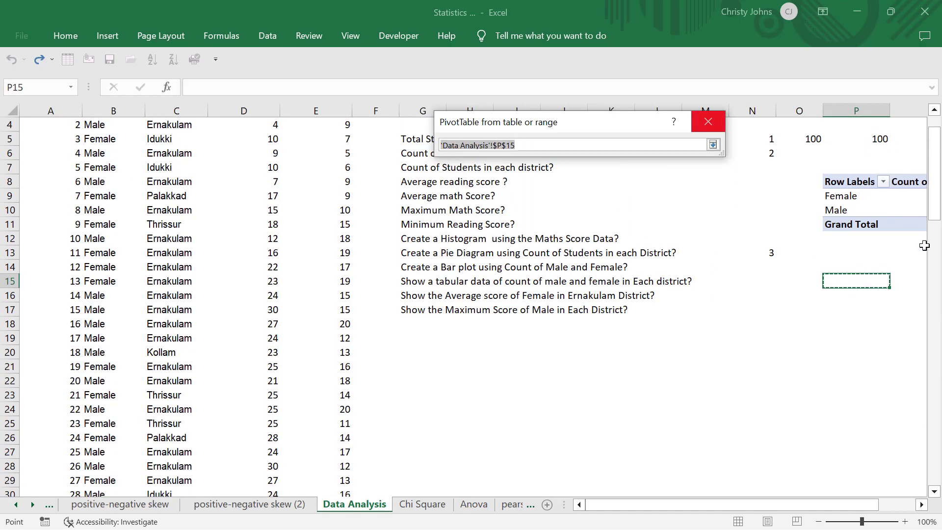
{"action": "left_click", "coordinate": [860, 280]}
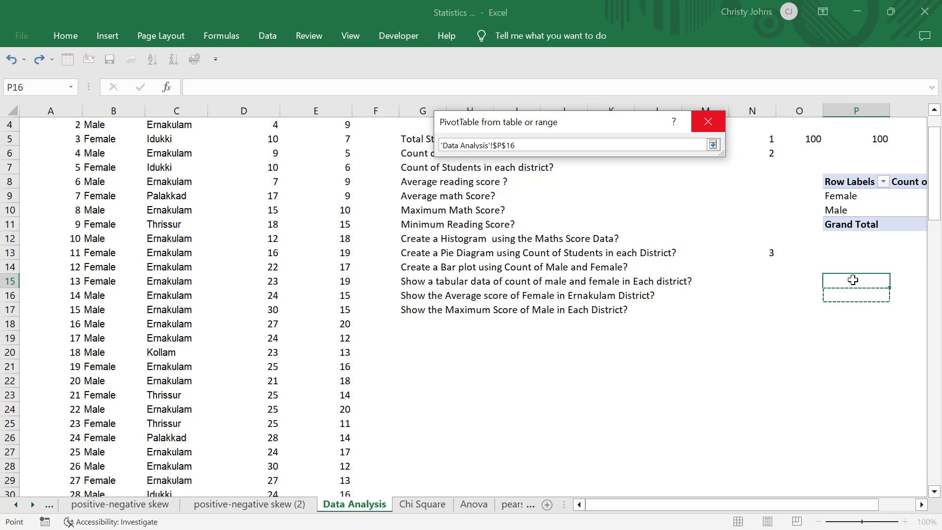
{"action": "left_click", "coordinate": [713, 144]}
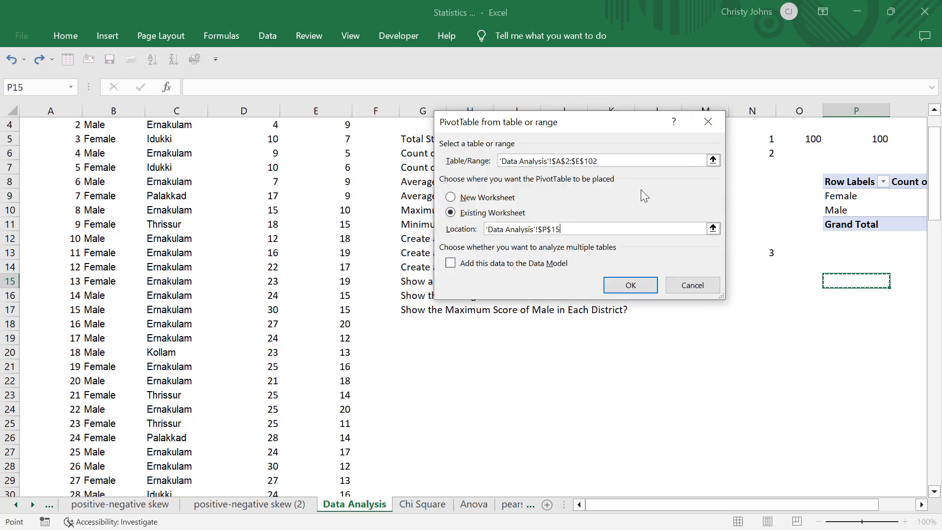
{"action": "left_click", "coordinate": [630, 284]}
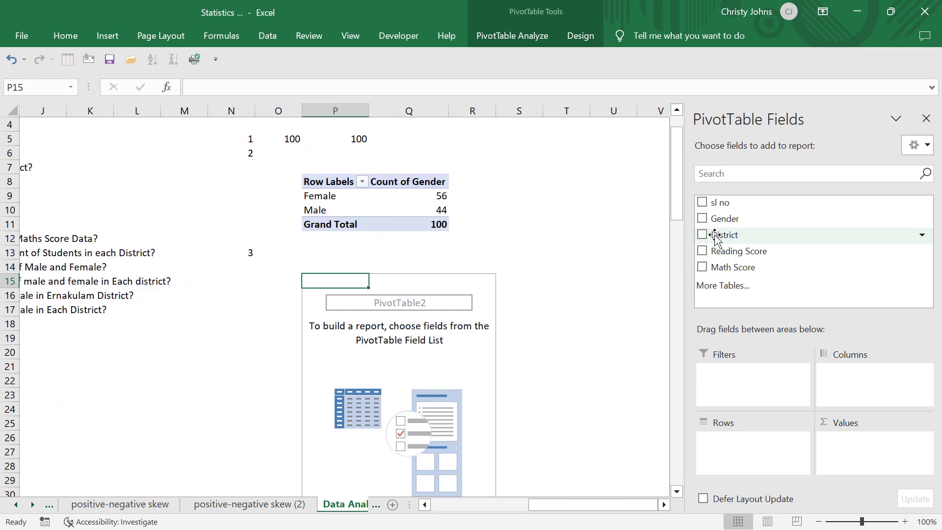
Lay out the second PivotTable with District as the column field and Count of District as the value.
{"action": "left_click_drag", "start_coordinate": [715, 238], "coordinate": [855, 377]}
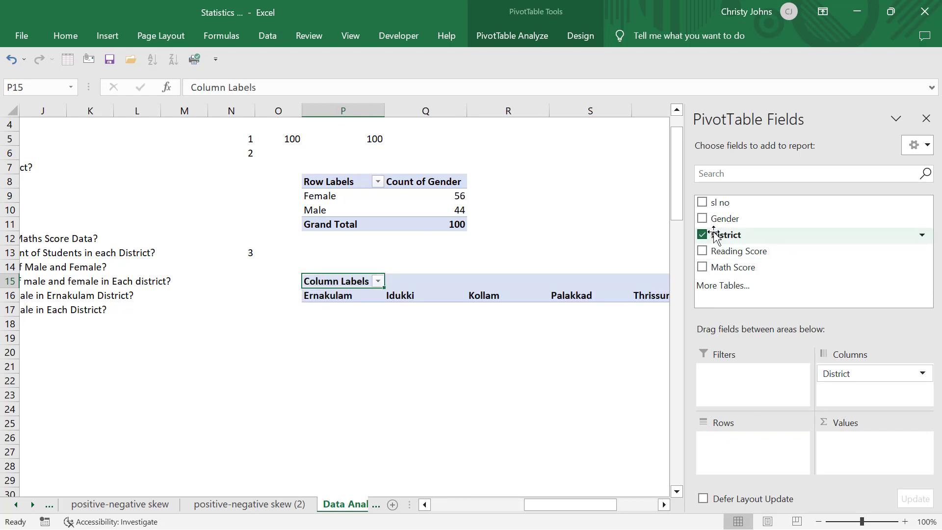
{"action": "left_click_drag", "start_coordinate": [715, 237], "coordinate": [866, 463]}
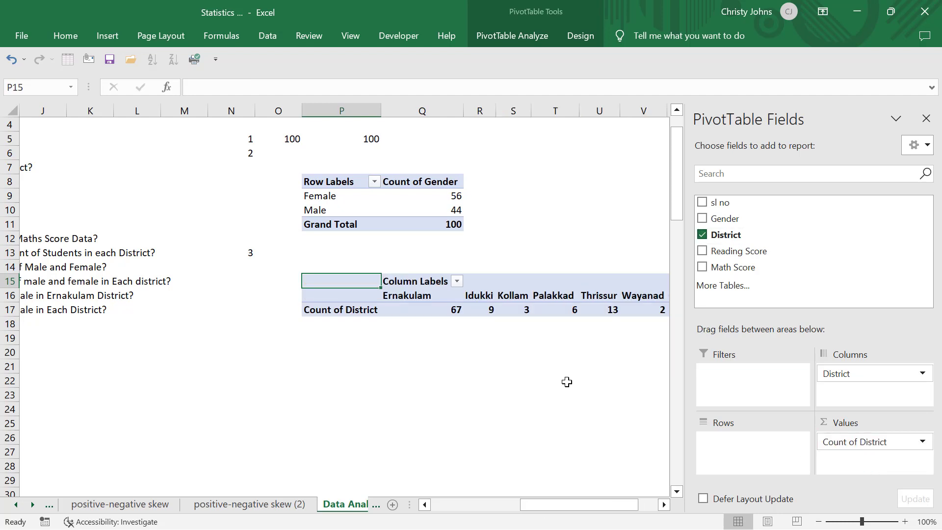
Examine the student counts for Ernakulam, Thrissur and Wayanad in the district PivotTable.
{"action": "scroll", "coordinate": [566, 382], "scroll_direction": "right", "scroll_amount": 2}
{"action": "scroll", "coordinate": [566, 381], "scroll_direction": "right", "scroll_amount": 2}
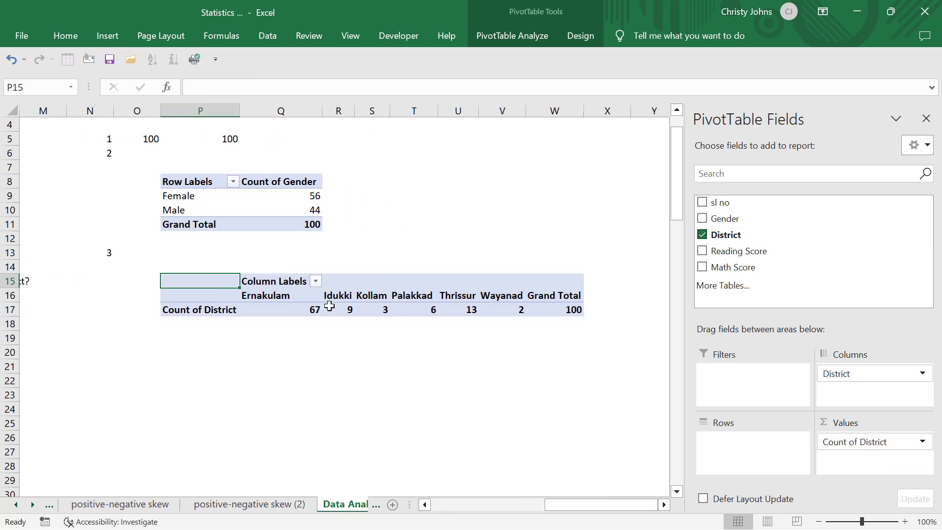
{"action": "mouse_move", "coordinate": [321, 312]}
{"action": "left_click", "coordinate": [304, 309]}
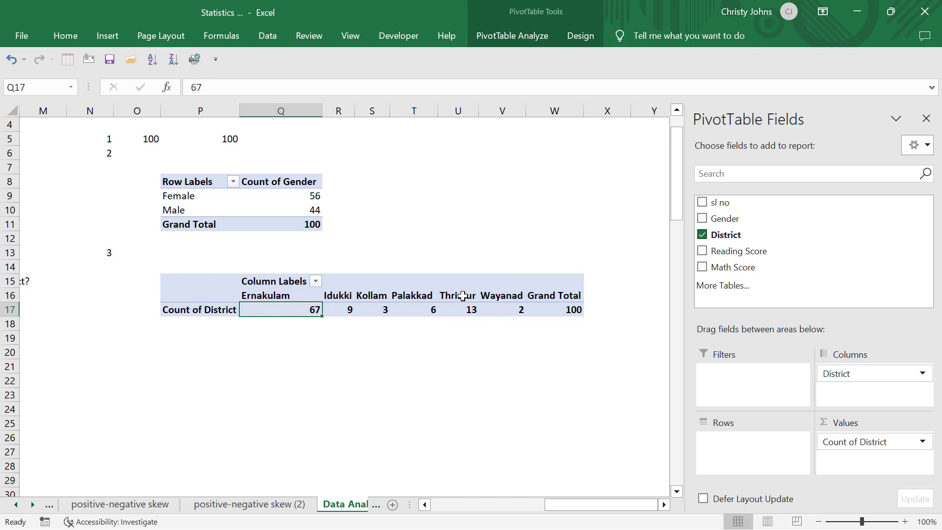
{"action": "left_click", "coordinate": [461, 311]}
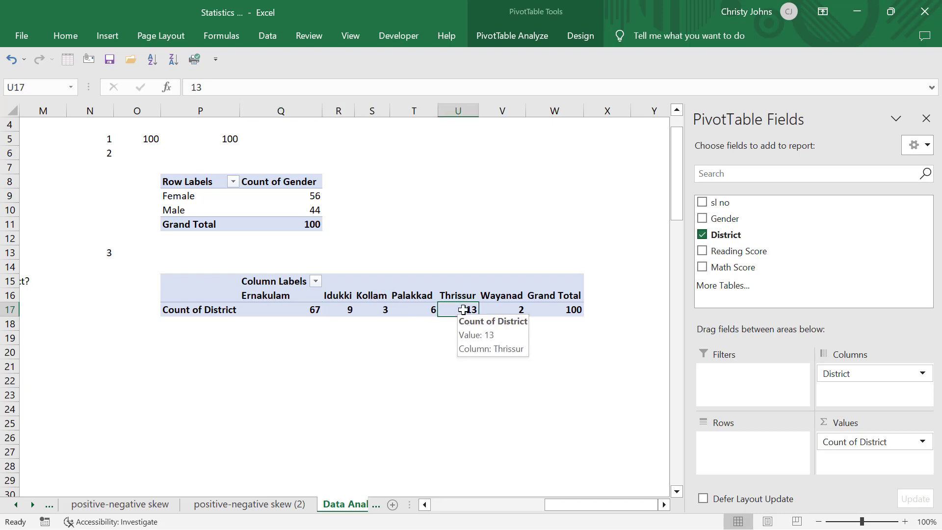
{"action": "left_click", "coordinate": [519, 310]}
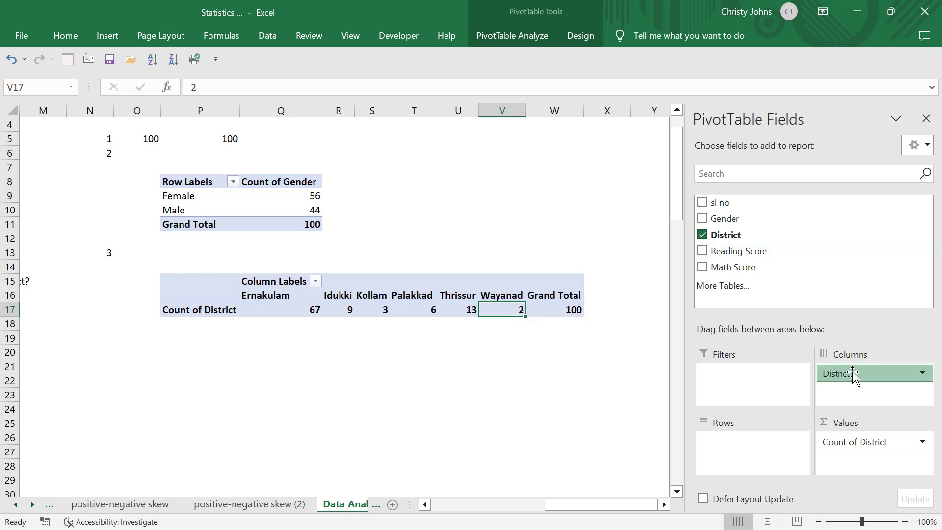
Move the District field from columns to rows in the second PivotTable.
{"action": "left_click_drag", "start_coordinate": [853, 376], "coordinate": [766, 456]}
{"action": "scroll", "coordinate": [574, 402], "scroll_direction": "left", "scroll_amount": 3}
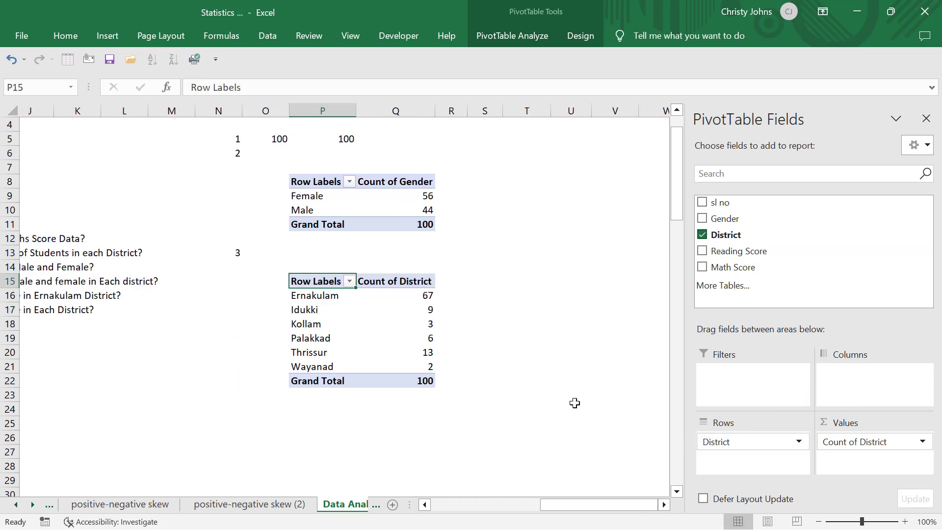
Examine the row-by-row district names, their student counts and the grand total in the district PivotTable.
{"action": "scroll", "coordinate": [575, 402], "scroll_direction": "down", "scroll_amount": 3}
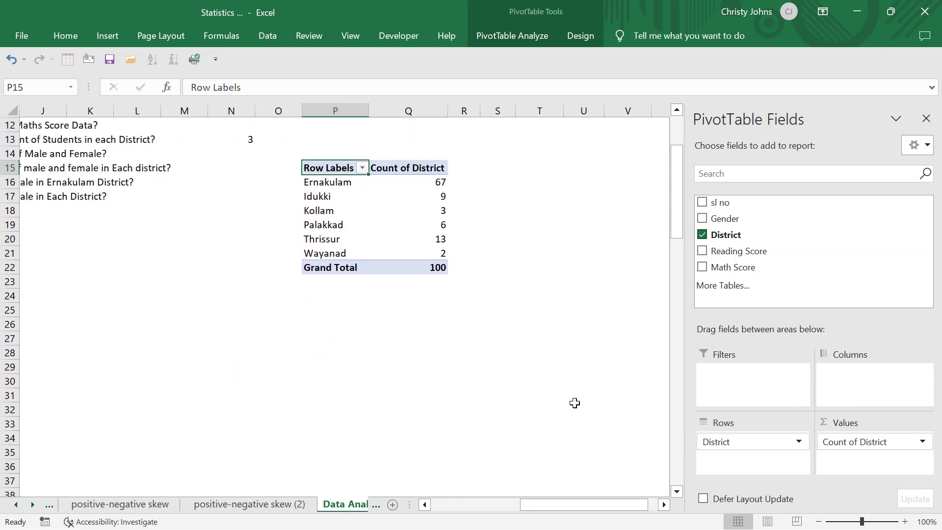
{"action": "scroll", "coordinate": [575, 403], "scroll_direction": "left", "scroll_amount": 1}
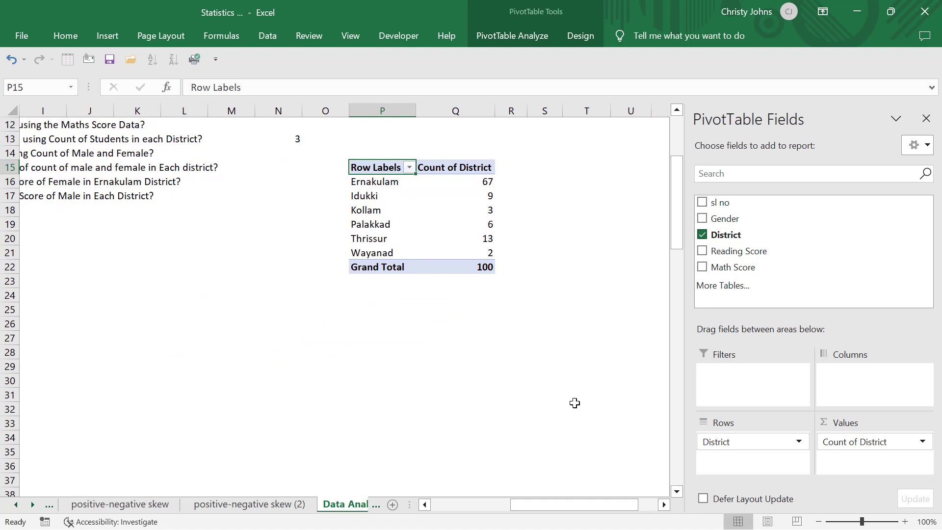
{"action": "left_click", "coordinate": [373, 182]}
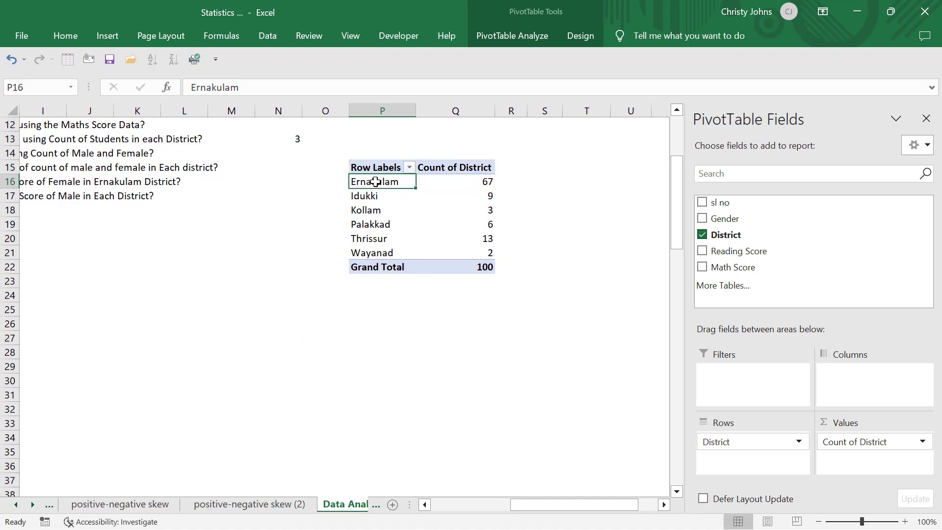
{"action": "left_click", "coordinate": [456, 190]}
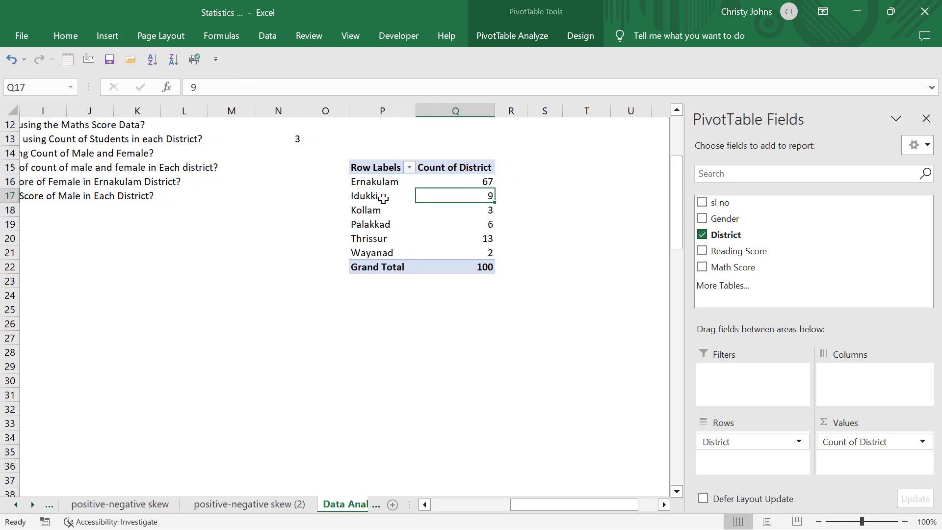
{"action": "left_click", "coordinate": [376, 203]}
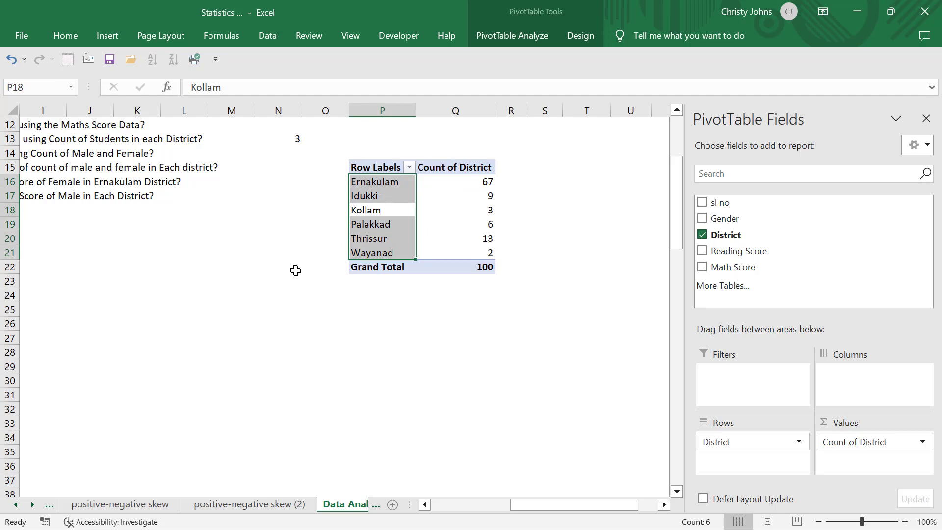
{"action": "left_click", "coordinate": [483, 265]}
Review the list of analysis questions and number the fourth answer as 4 in cell N24.
{"action": "scroll", "coordinate": [351, 311], "scroll_direction": "left", "scroll_amount": 3}
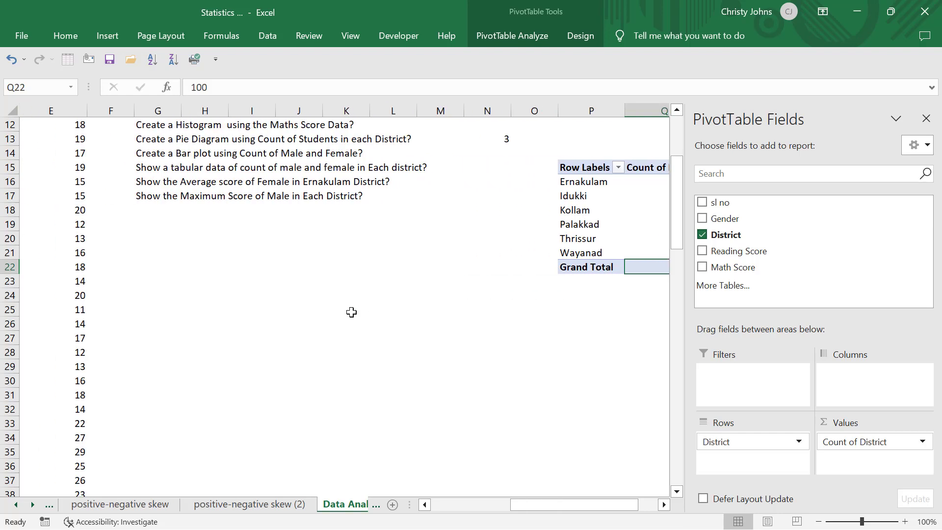
{"action": "scroll", "coordinate": [351, 311], "scroll_direction": "up", "scroll_amount": 4}
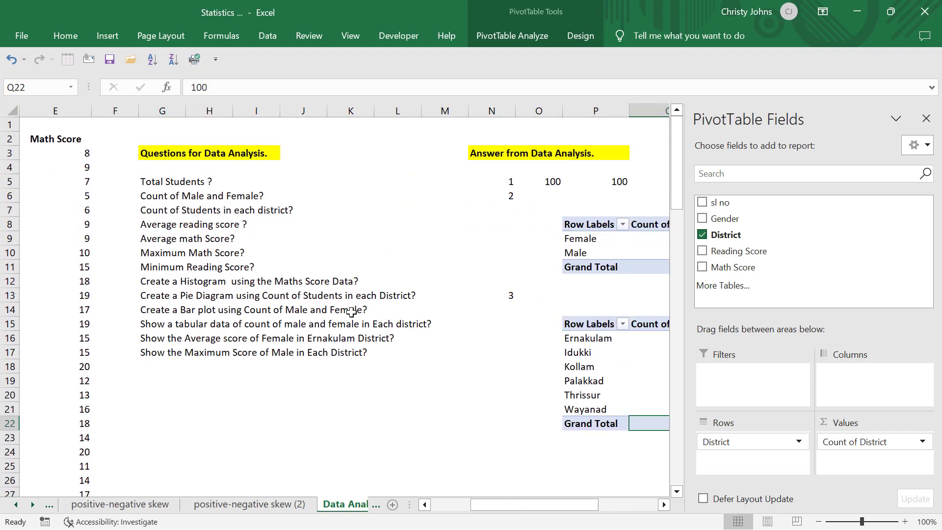
{"action": "scroll", "coordinate": [351, 310], "scroll_direction": "down", "scroll_amount": 1}
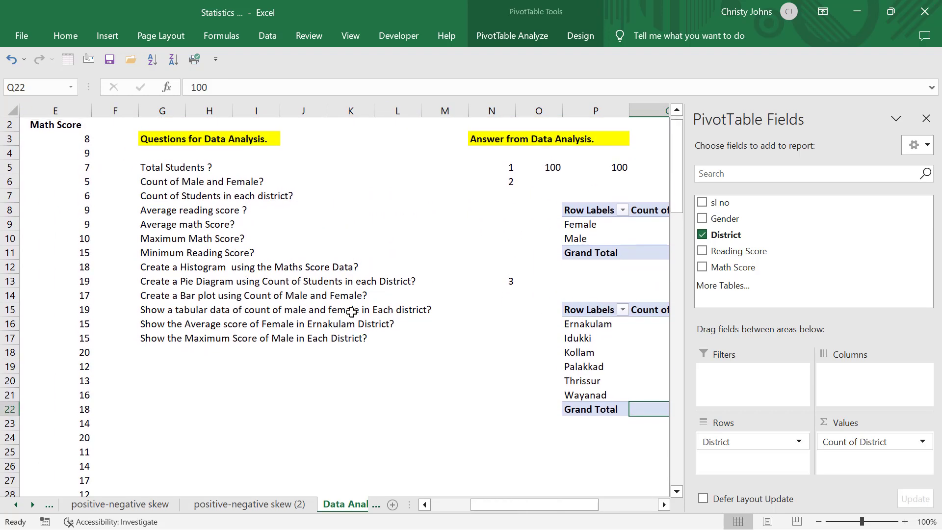
{"action": "scroll", "coordinate": [351, 311], "scroll_direction": "down", "scroll_amount": 3}
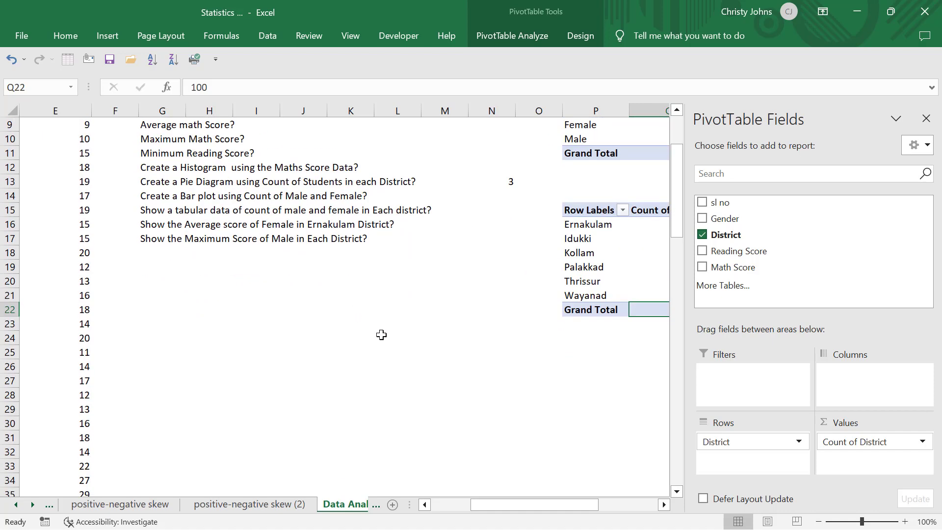
{"action": "left_click", "coordinate": [510, 333]}
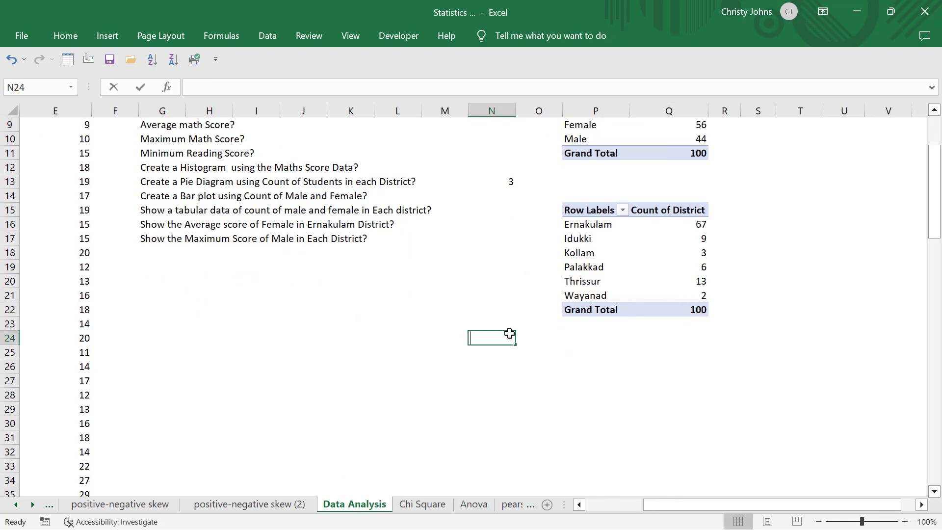
{"action": "type", "text": "4."}
Start an AVERAGE formula in cell P24 to answer the average reading score question.
{"action": "left_click", "coordinate": [601, 332]}
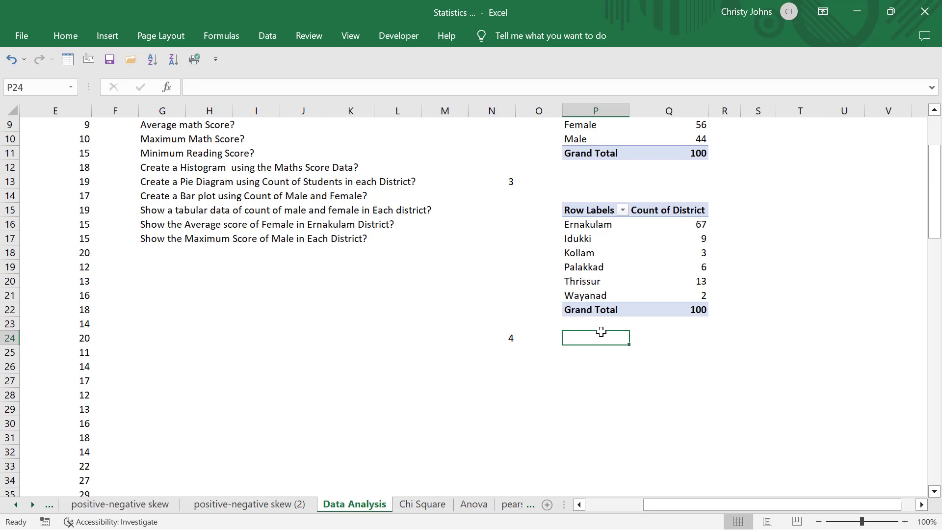
{"action": "scroll", "coordinate": [602, 330], "scroll_direction": "up", "scroll_amount": 2}
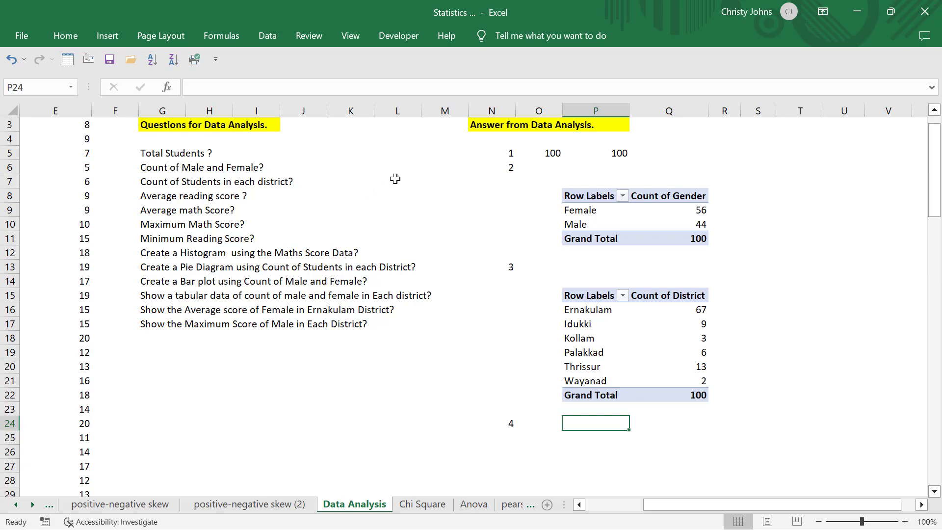
{"action": "scroll", "coordinate": [395, 179], "scroll_direction": "down", "scroll_amount": 1}
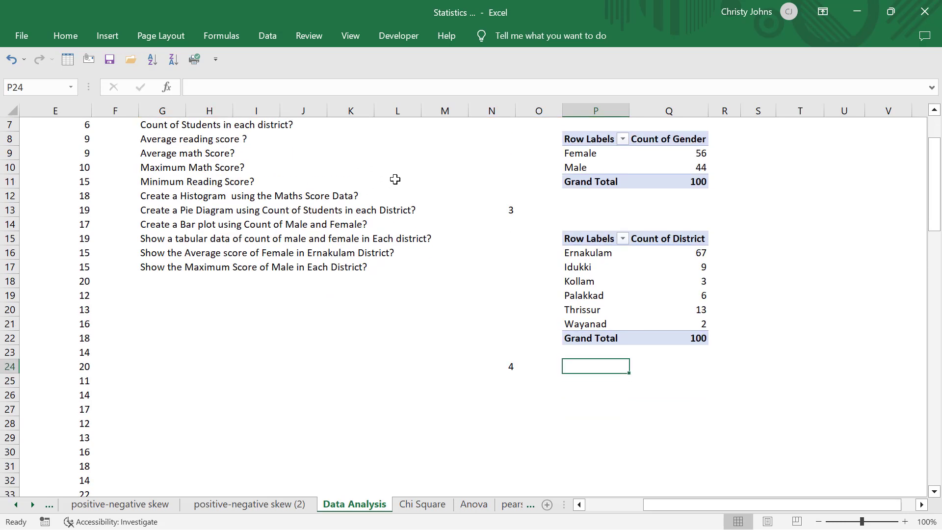
{"action": "type", "text": "="}
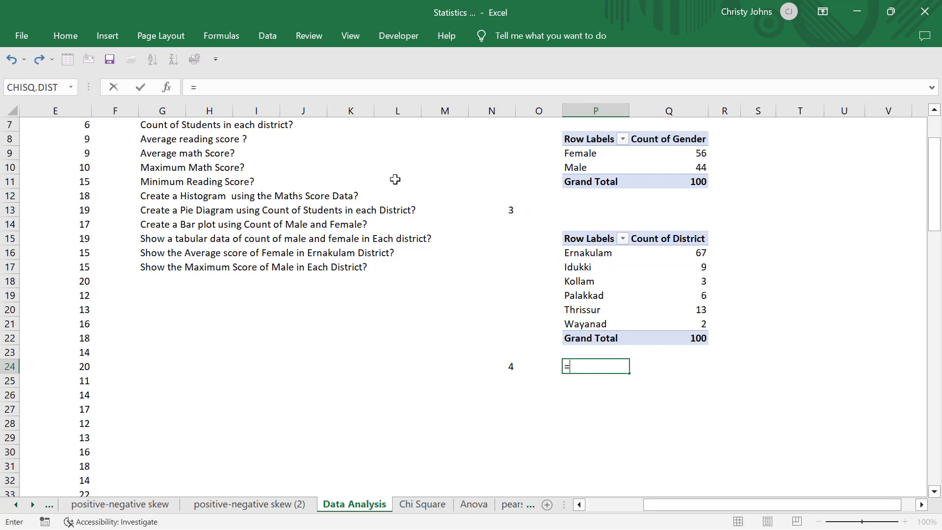
{"action": "type", "text": "av"}
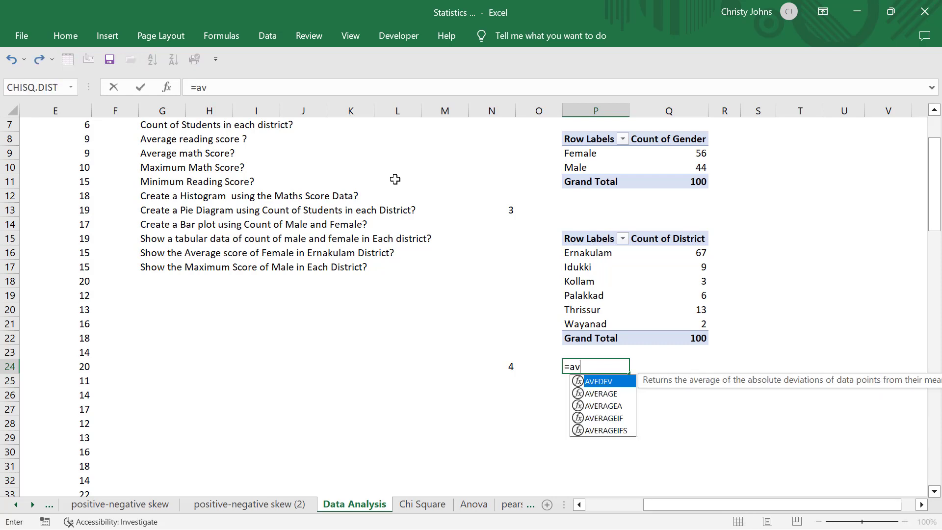
{"action": "type", "text": "er"}
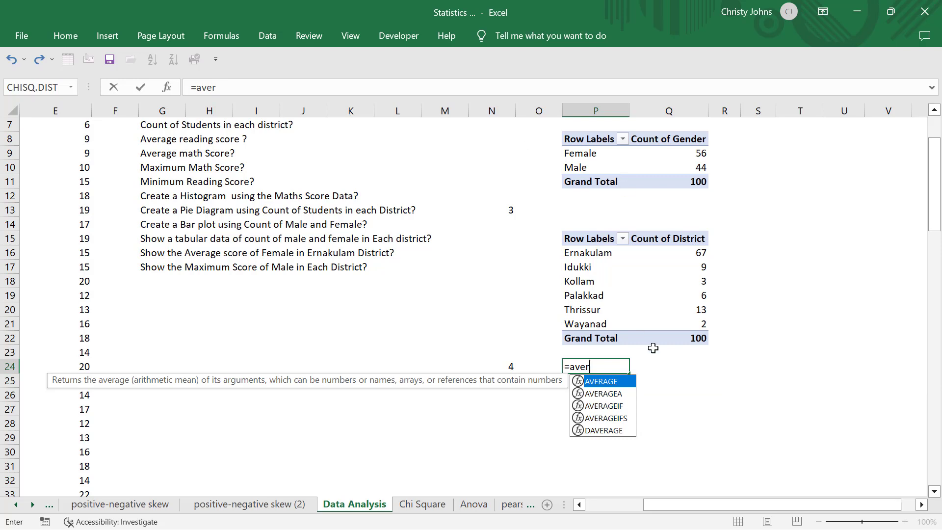
{"action": "double_click", "coordinate": [601, 382]}
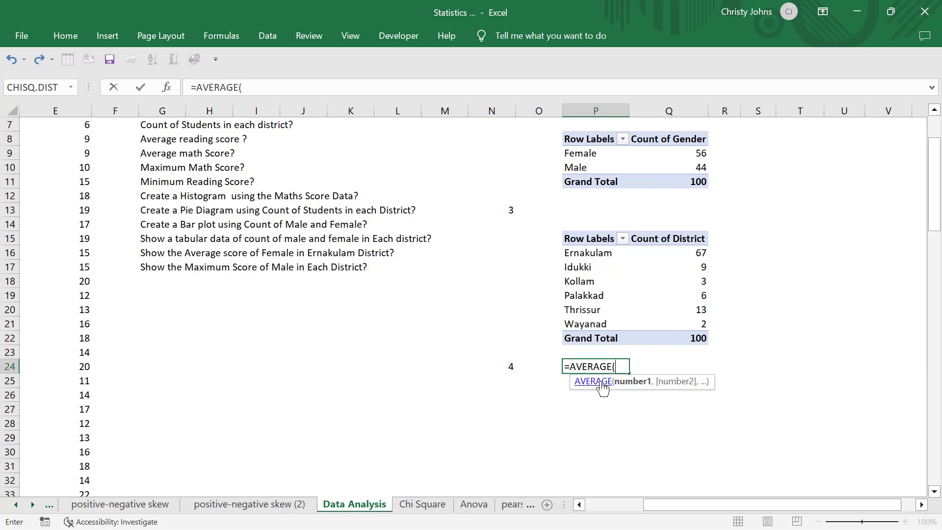
Complete the AVERAGE formula in cell P24 with the reading score range D2:D102.
{"action": "scroll", "coordinate": [321, 315], "scroll_direction": "up", "scroll_amount": 2}
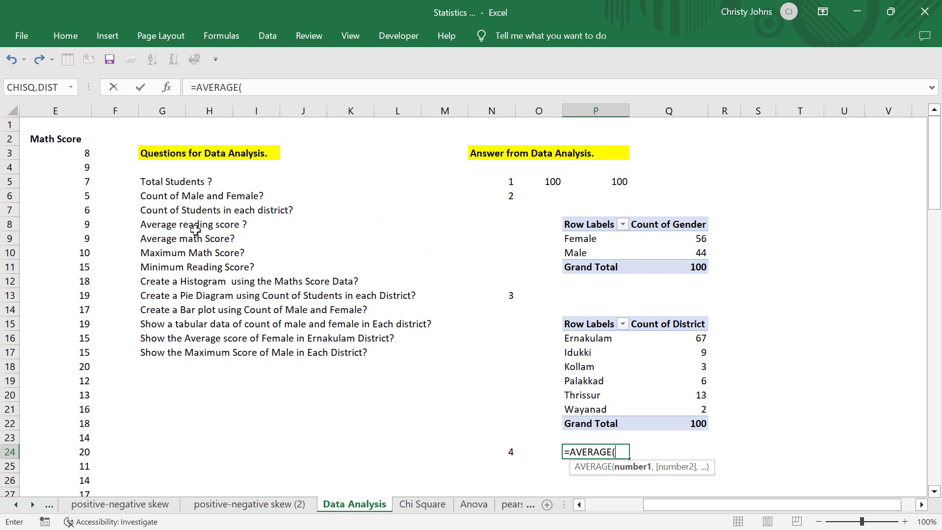
{"action": "scroll", "coordinate": [175, 230], "scroll_direction": "left", "scroll_amount": 2}
{"action": "left_click", "coordinate": [118, 141]}
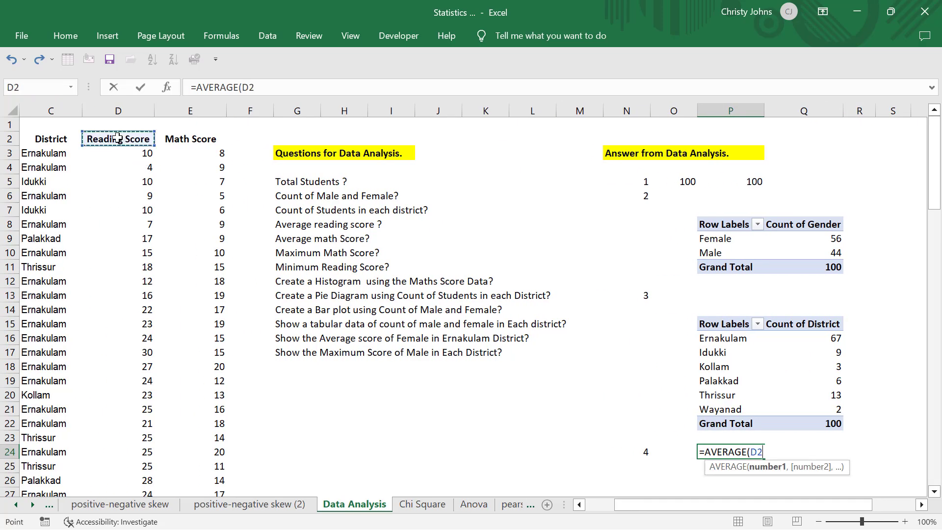
{"action": "scroll", "coordinate": [117, 137], "scroll_direction": "down", "scroll_amount": 1}
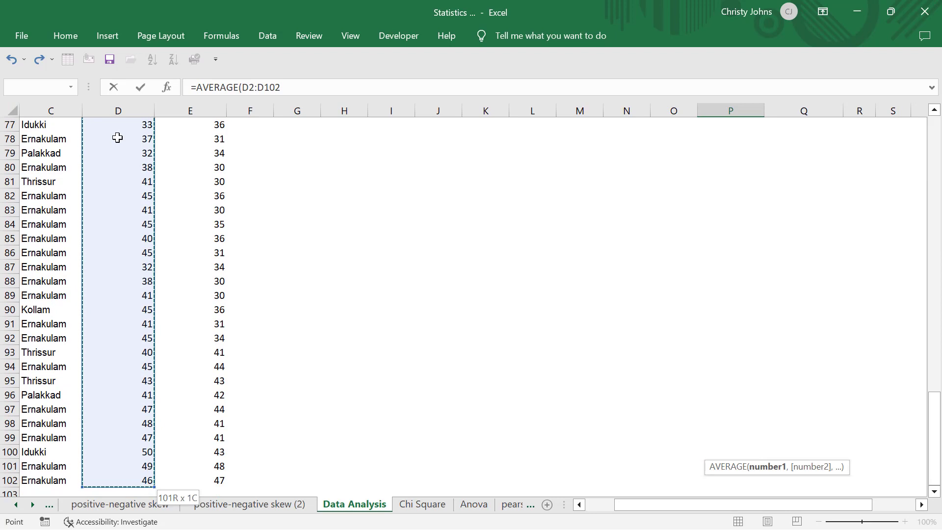
{"action": "scroll", "coordinate": [118, 137], "scroll_direction": "up", "scroll_amount": 3}
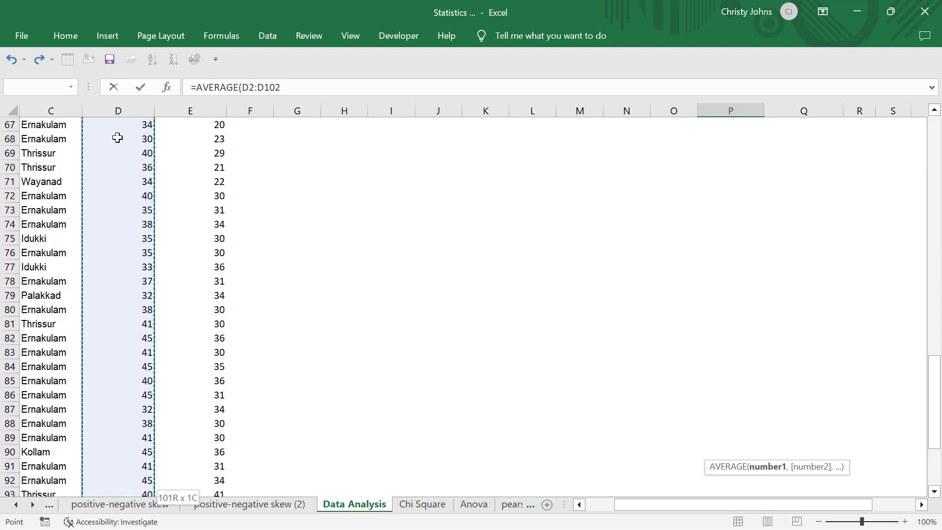
{"action": "scroll", "coordinate": [117, 137], "scroll_direction": "up", "scroll_amount": 20}
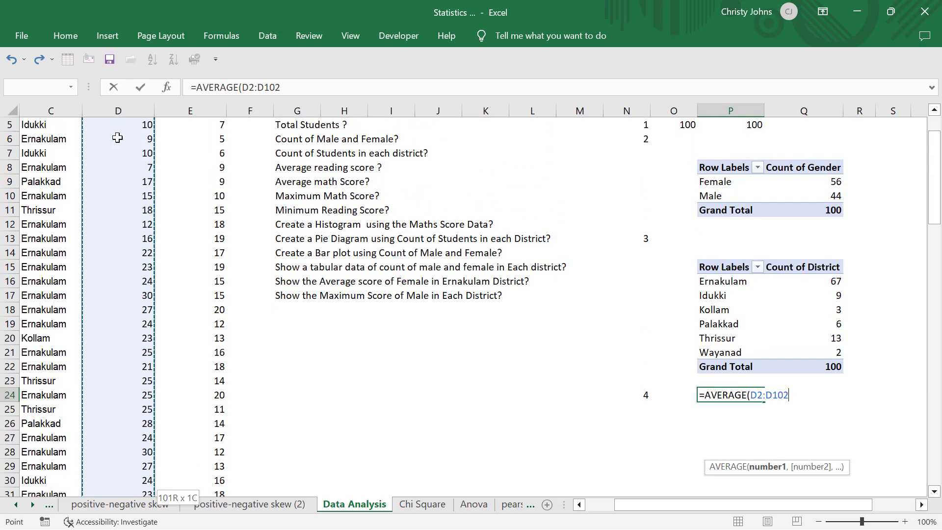
{"action": "scroll", "coordinate": [117, 137], "scroll_direction": "up", "scroll_amount": 2}
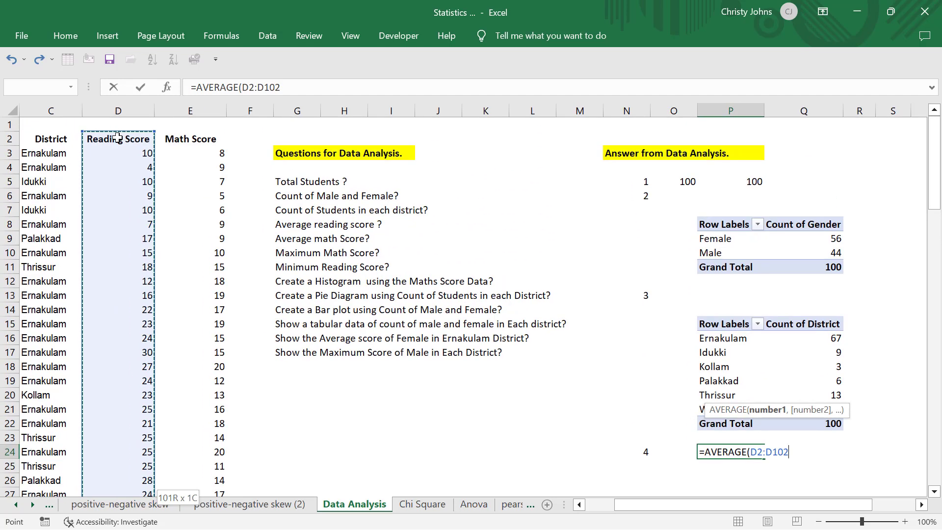
{"action": "scroll", "coordinate": [117, 137], "scroll_direction": "down", "scroll_amount": 2}
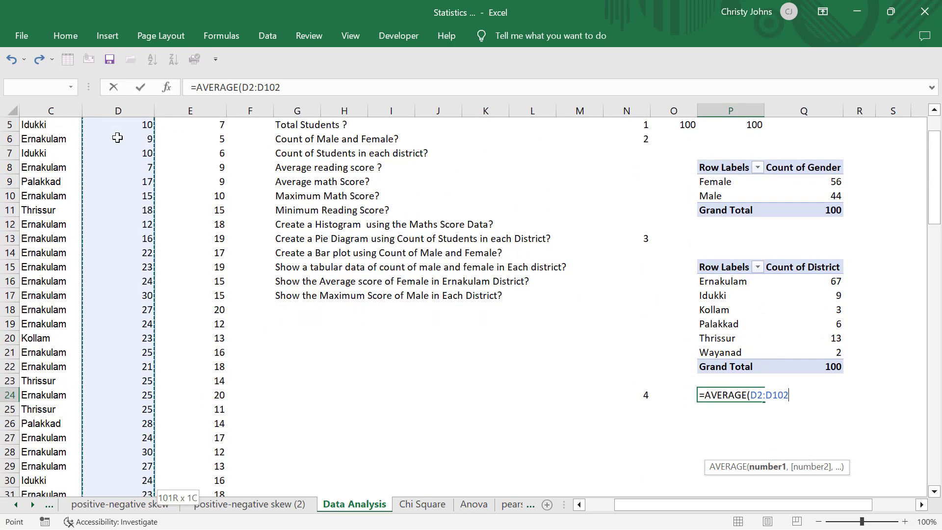
{"action": "key", "text": "Return"}
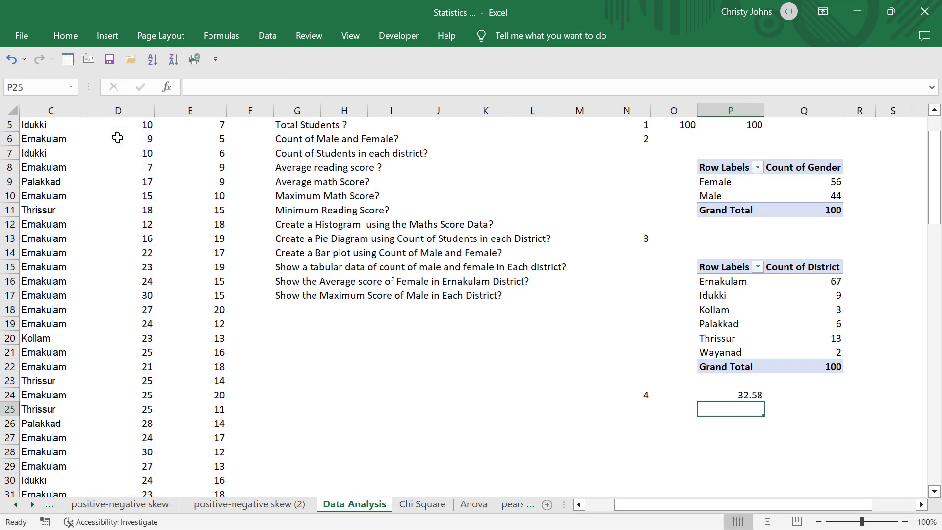
Check the average formula in cell P24 against the average reading score question.
{"action": "left_click", "coordinate": [737, 394]}
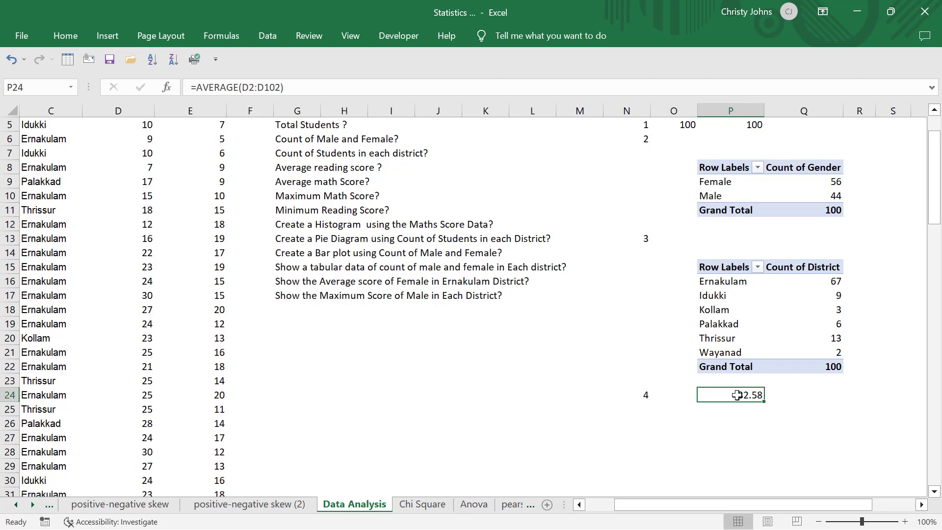
{"action": "scroll", "coordinate": [737, 395], "scroll_direction": "up", "scroll_amount": 2}
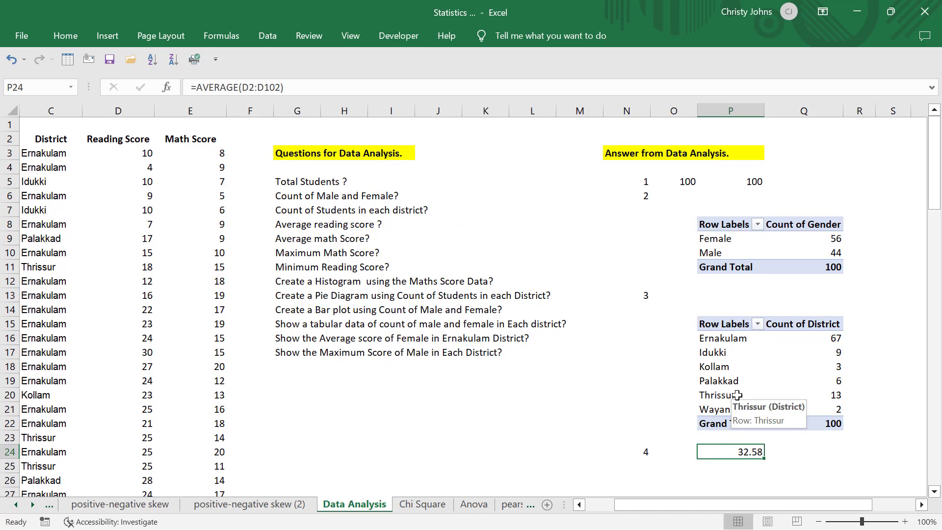
{"action": "scroll", "coordinate": [735, 392], "scroll_direction": "down", "scroll_amount": 2}
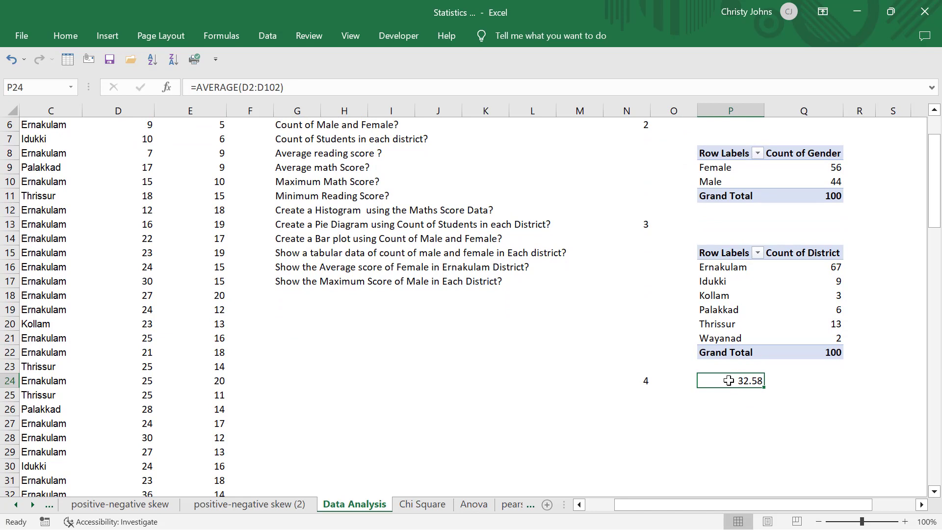
{"action": "double_click", "coordinate": [728, 380]}
{"action": "key", "text": "Return"}
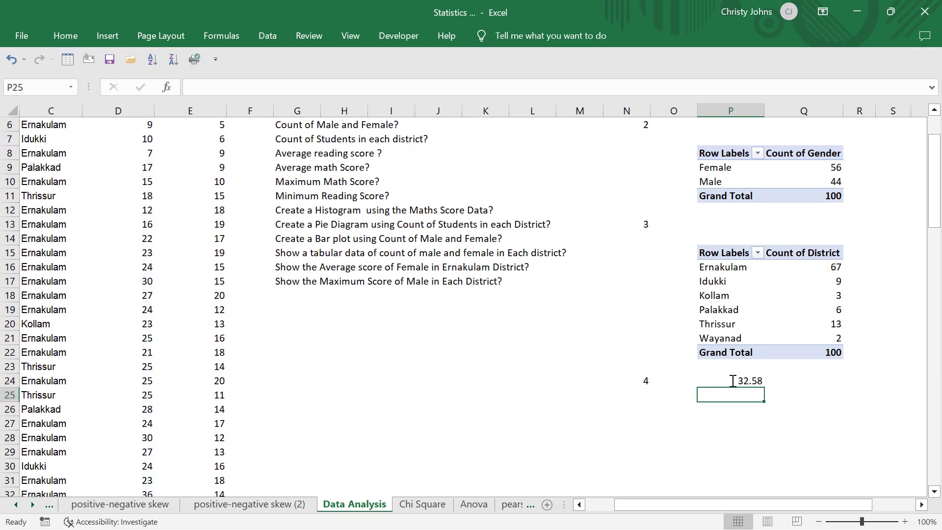
{"action": "left_click", "coordinate": [732, 381]}
Number the fifth answer as 5 in cell N25 and locate the average math score question.
{"action": "left_click", "coordinate": [638, 394]}
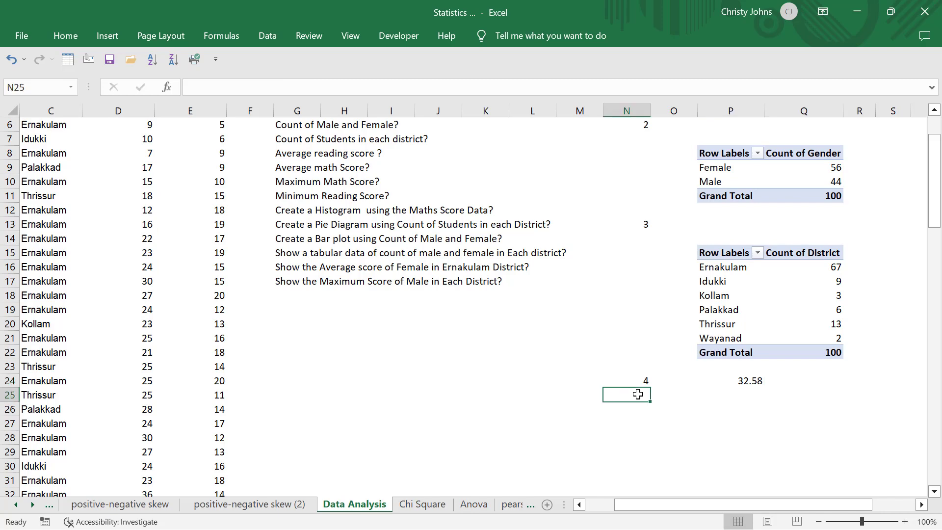
{"action": "type", "text": "5"}
{"action": "key", "text": "Return"}
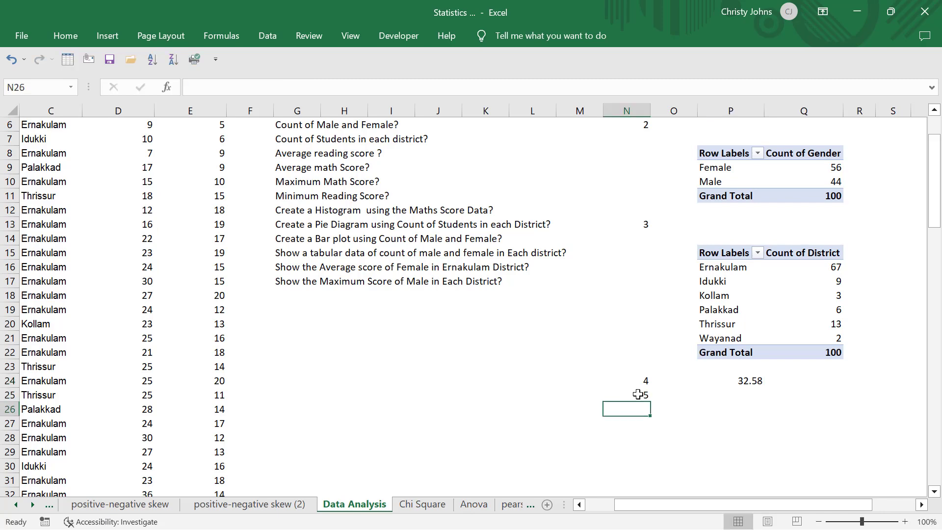
{"action": "key", "text": "Right"}
{"action": "scroll", "coordinate": [370, 276], "scroll_direction": "up", "scroll_amount": 2}
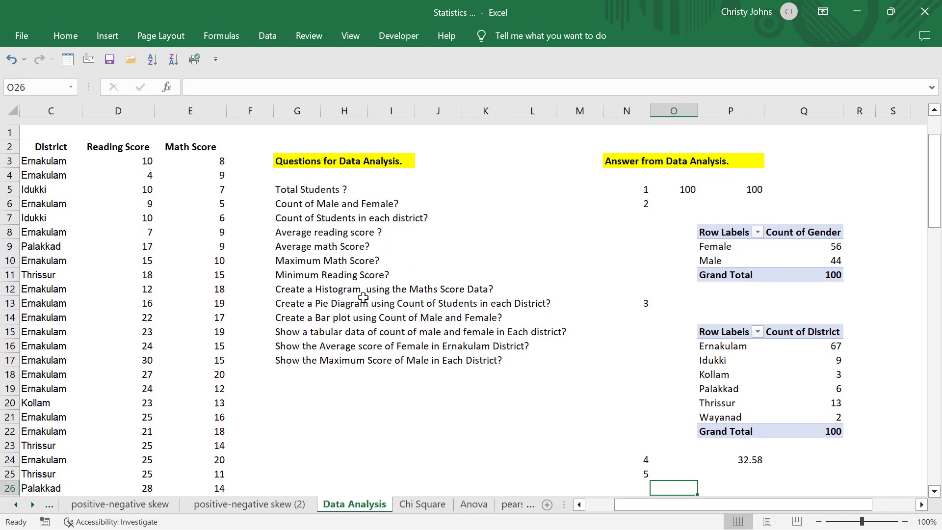
{"action": "left_click", "coordinate": [292, 237]}
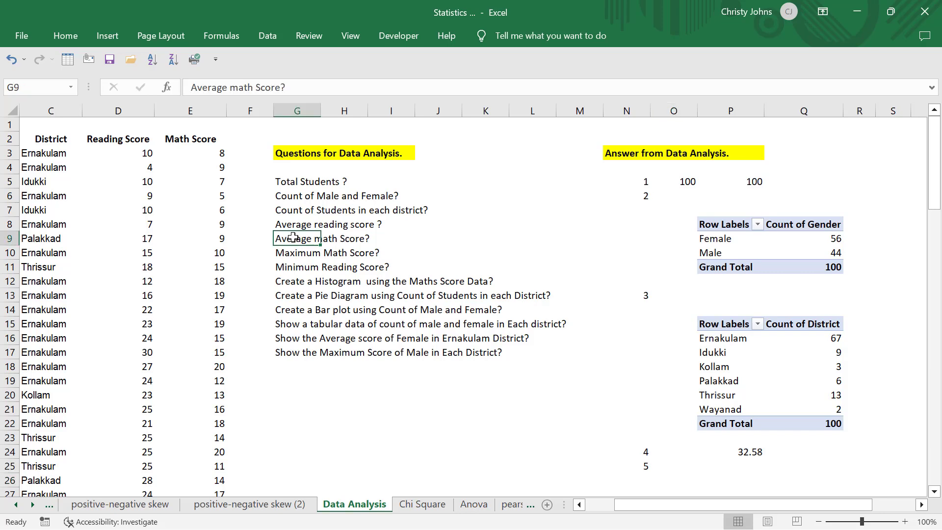
Enter =SUM(E2:E102) in cell P25 to total the math scores.
{"action": "scroll", "coordinate": [473, 255], "scroll_direction": "down", "scroll_amount": 2}
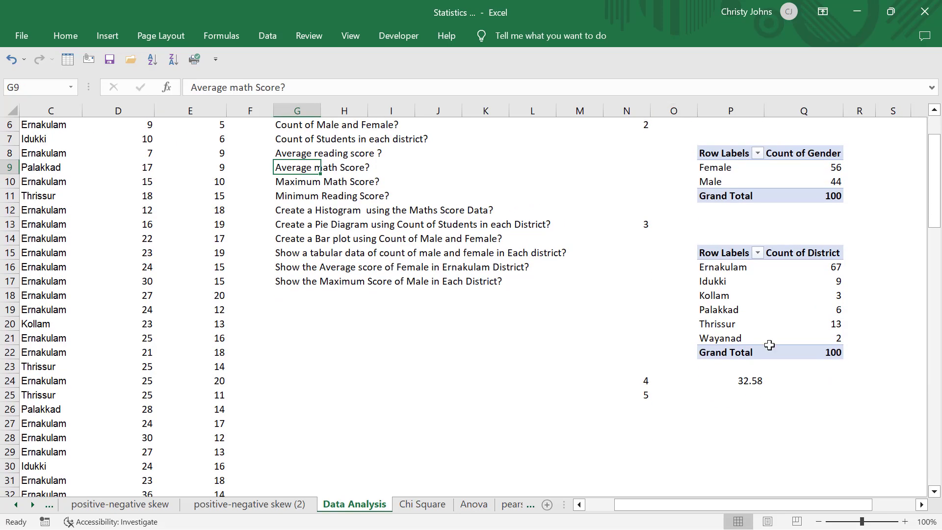
{"action": "left_click", "coordinate": [744, 402]}
{"action": "type", "text": "=\\"}
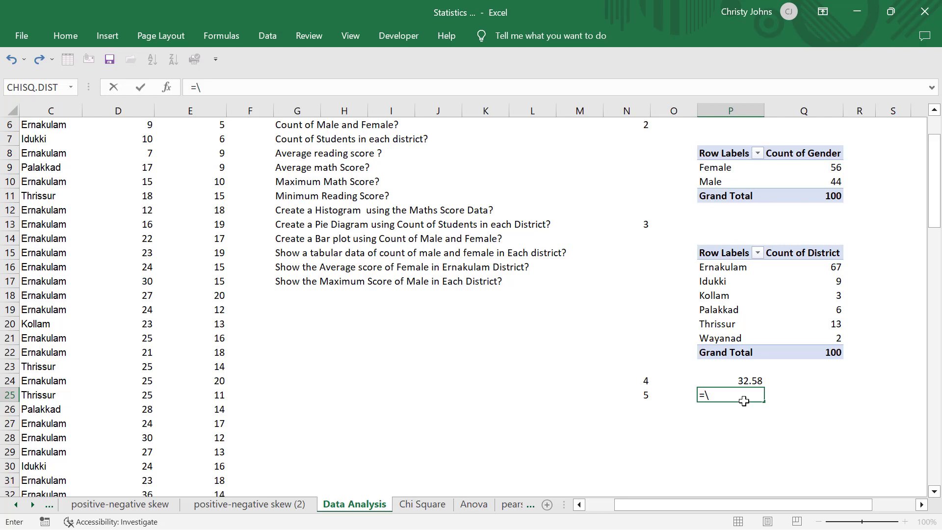
{"action": "key", "text": "BackSpace"}
{"action": "key", "text": "BackSpace"}
{"action": "type", "text": "sum"}
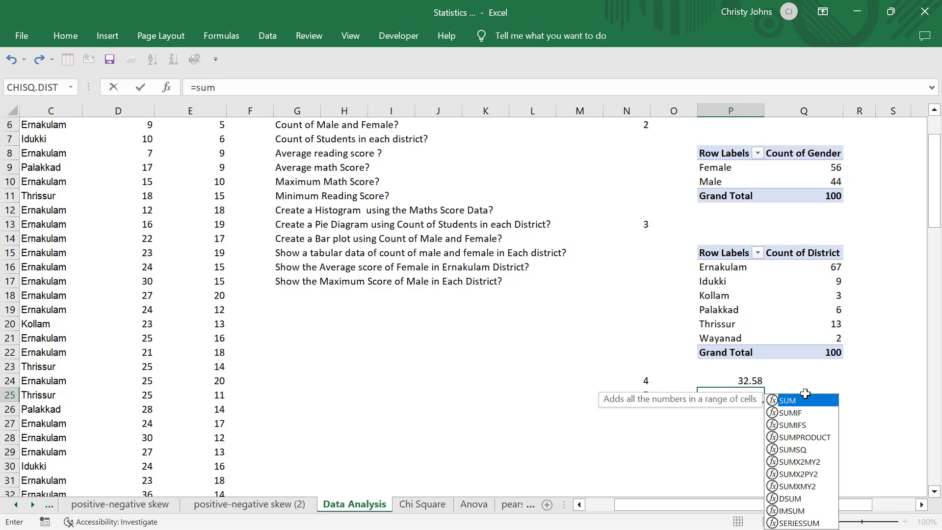
{"action": "double_click", "coordinate": [792, 404]}
{"action": "scroll", "coordinate": [356, 287], "scroll_direction": "up", "scroll_amount": 2}
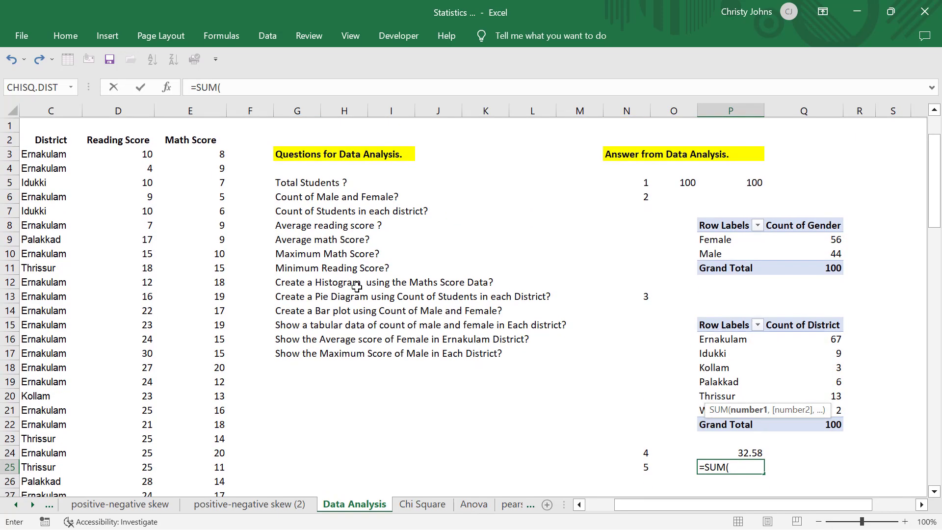
{"action": "left_click", "coordinate": [208, 139]}
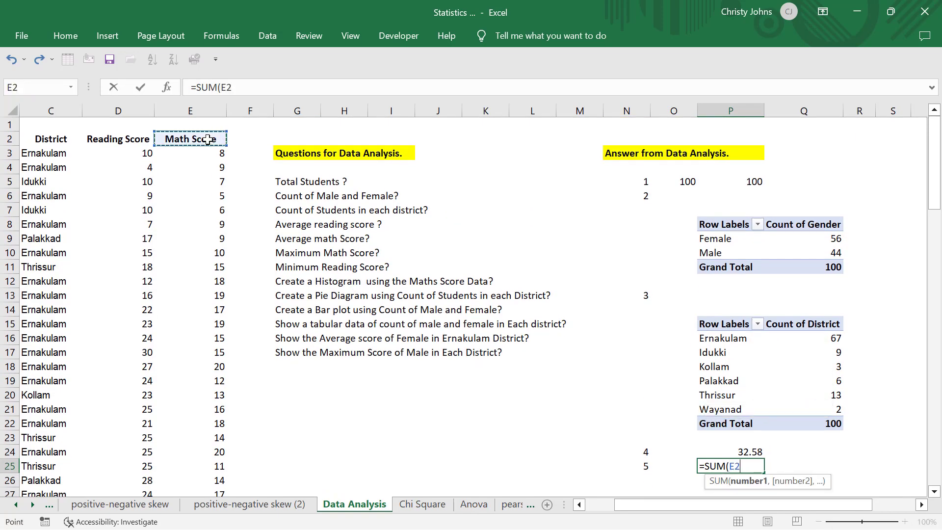
{"action": "key", "text": "ctrl+shift+Down"}
{"action": "key", "text": "Return"}
{"action": "scroll", "coordinate": [404, 220], "scroll_direction": "up", "scroll_amount": 4}
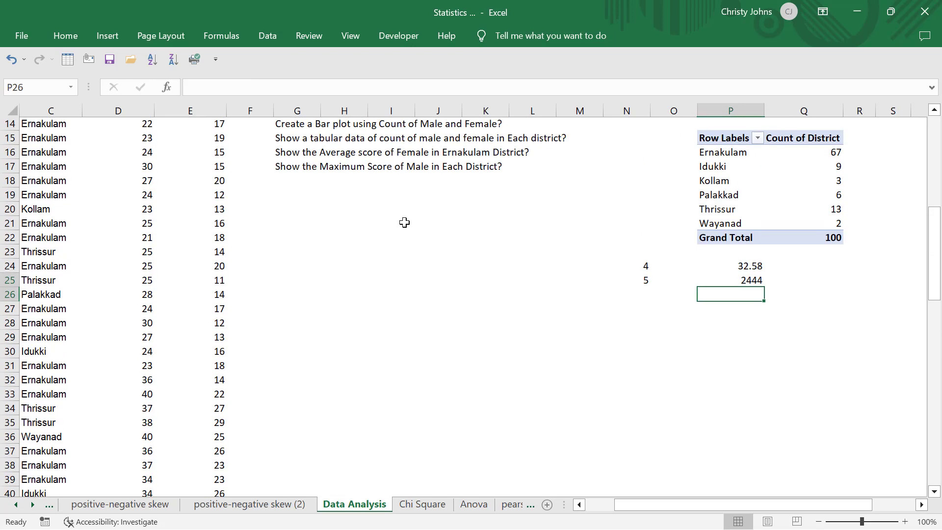
{"action": "left_click", "coordinate": [733, 279]}
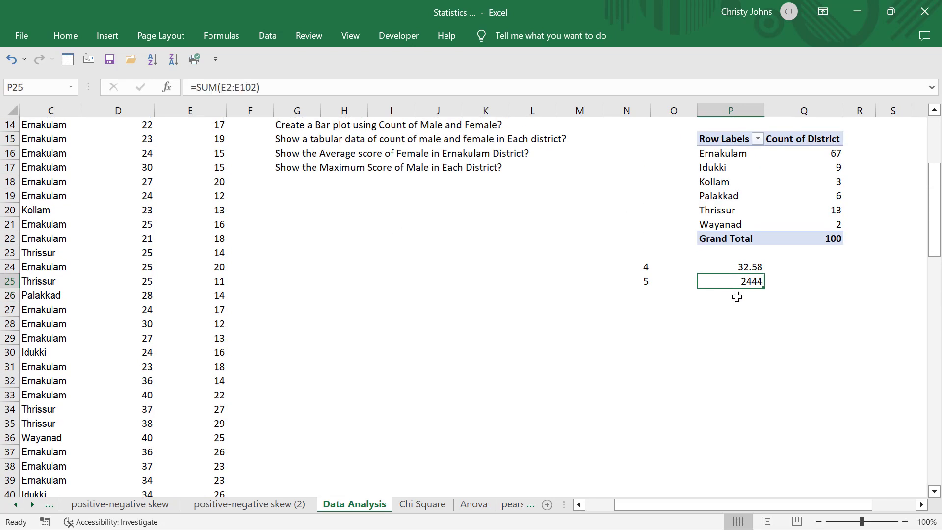
Try counting the math scores in cell P26 with =COUNT(E2:E102).
{"action": "left_click", "coordinate": [737, 296]}
{"action": "type", "text": "="}
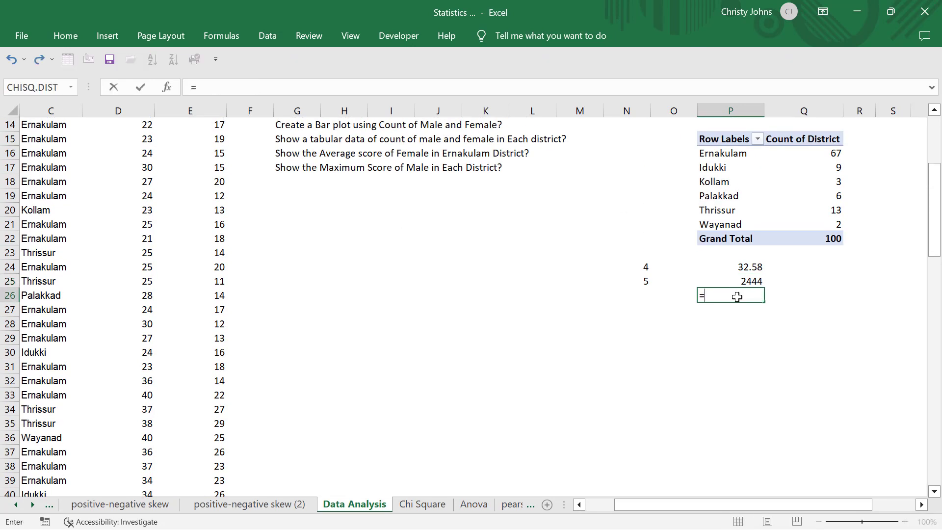
{"action": "type", "text": "count"}
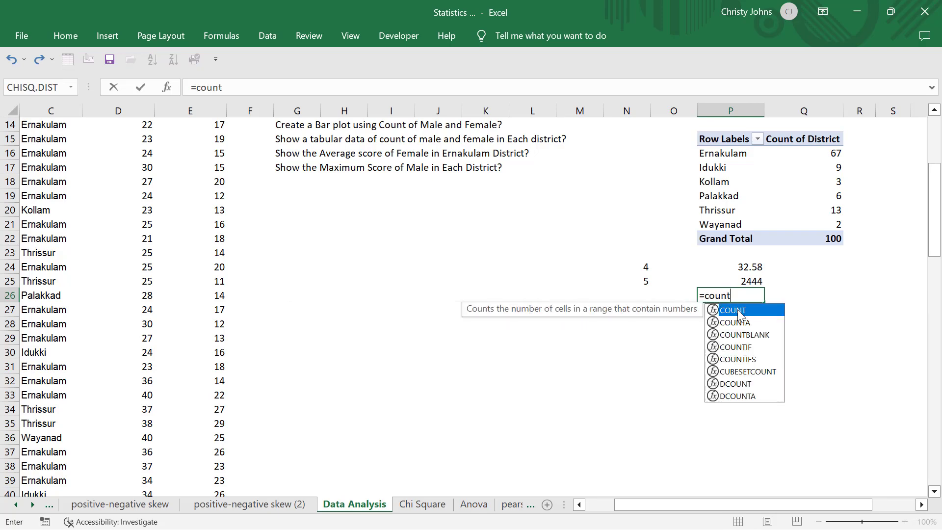
{"action": "double_click", "coordinate": [737, 310]}
{"action": "scroll", "coordinate": [515, 277], "scroll_direction": "up", "scroll_amount": 4}
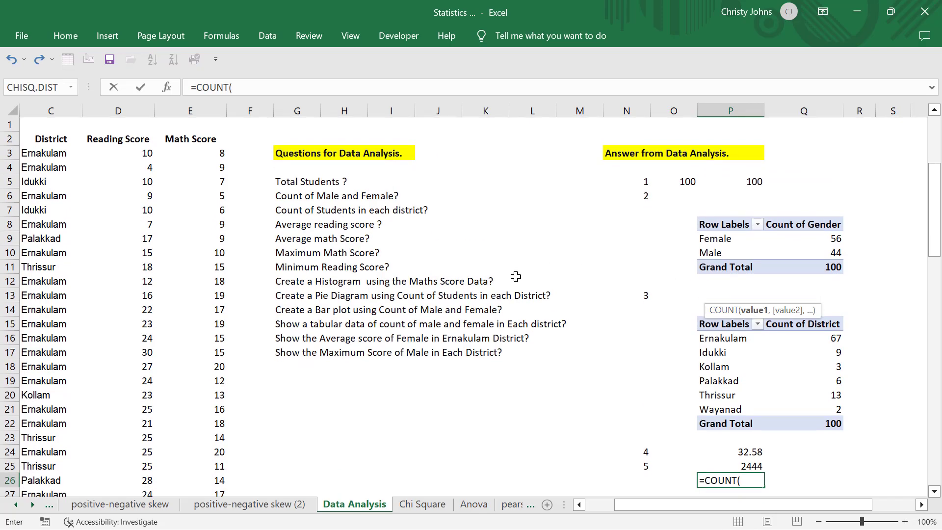
{"action": "left_click", "coordinate": [186, 139]}
{"action": "key", "text": "ctrl+shift+Down"}
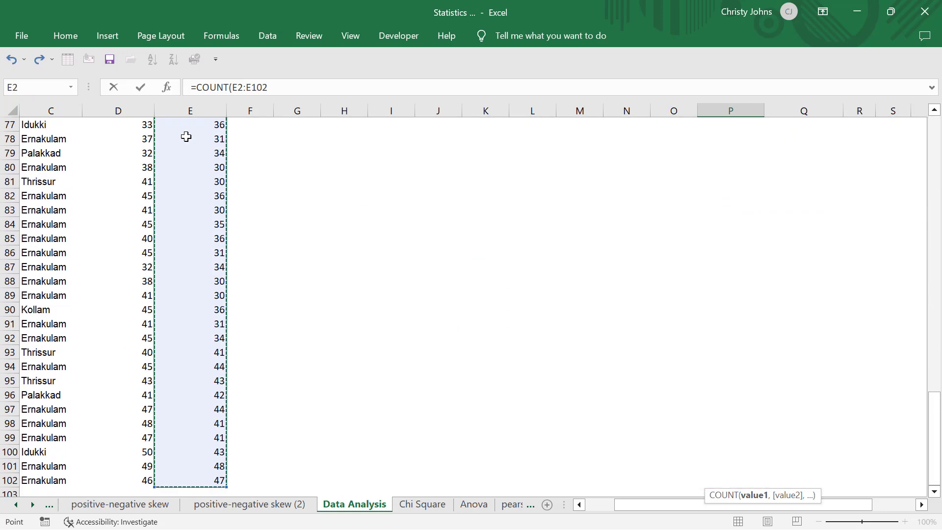
{"action": "key", "text": "Return"}
{"action": "scroll", "coordinate": [364, 168], "scroll_direction": "up", "scroll_amount": 3}
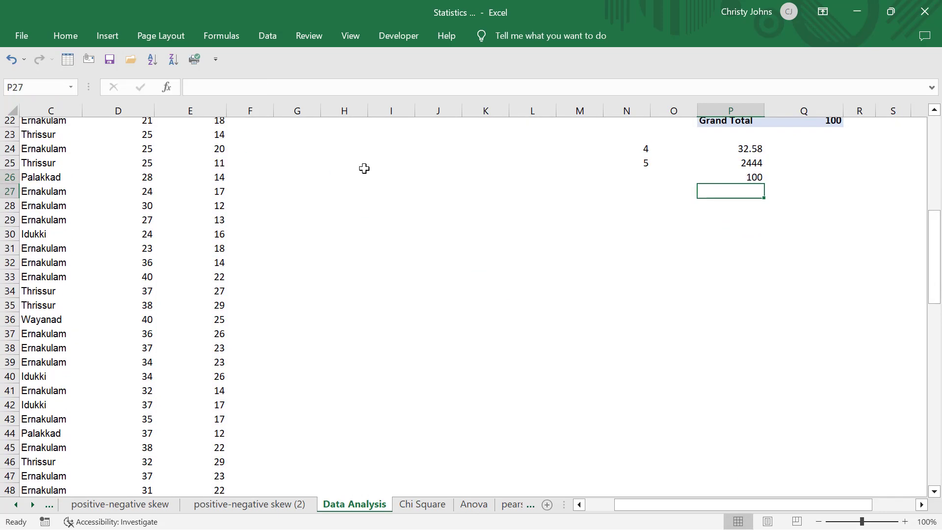
{"action": "scroll", "coordinate": [364, 168], "scroll_direction": "up", "scroll_amount": 7}
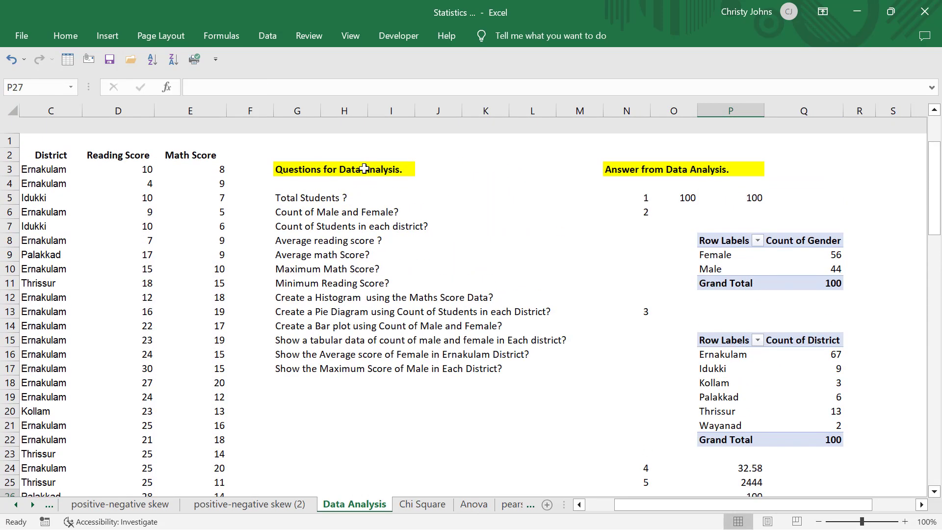
{"action": "scroll", "coordinate": [364, 168], "scroll_direction": "down", "scroll_amount": 4}
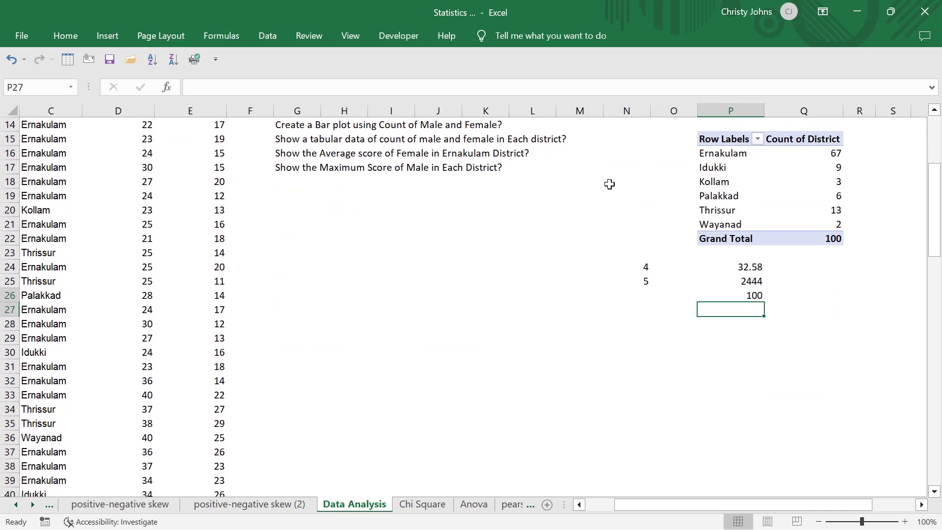
Replace the count in cell P26 with =COUNT(E3:E102) so it covers only the math score values.
{"action": "left_click", "coordinate": [749, 294]}
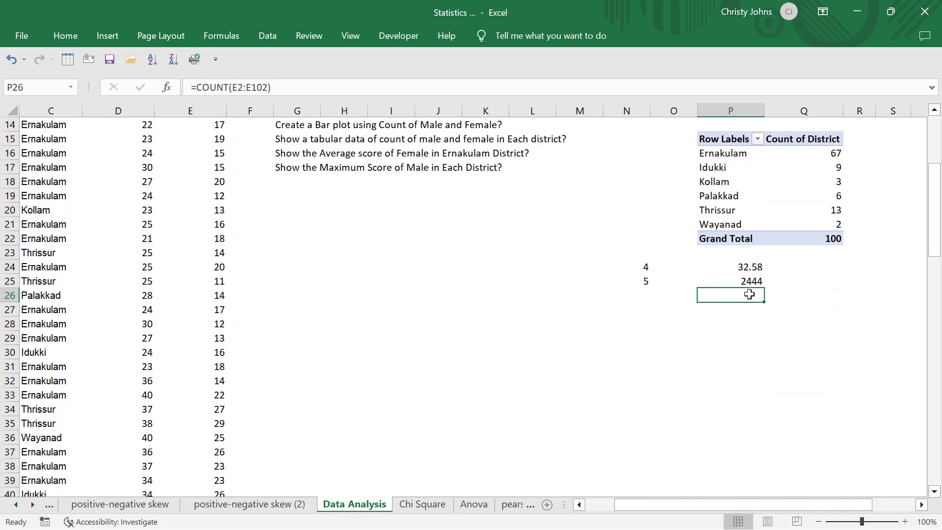
{"action": "key", "text": "Delete"}
{"action": "type", "text": "="}
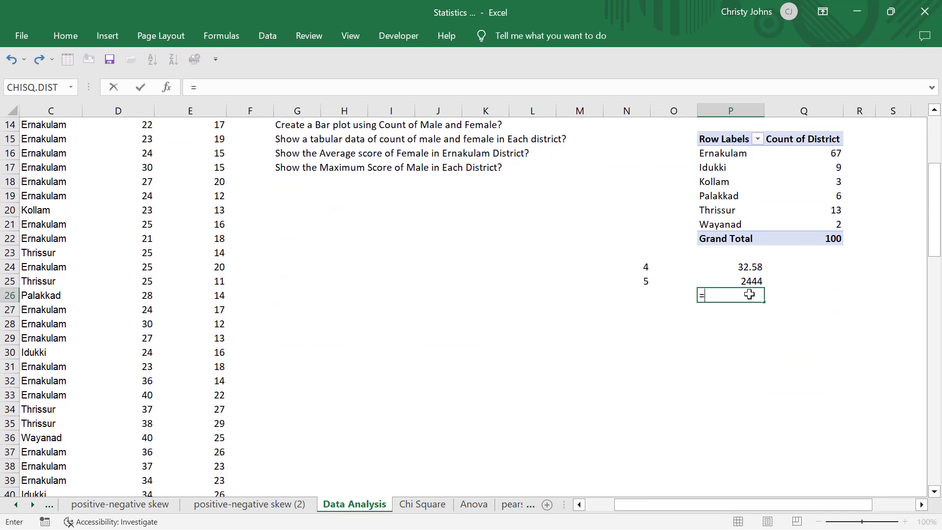
{"action": "type", "text": "count"}
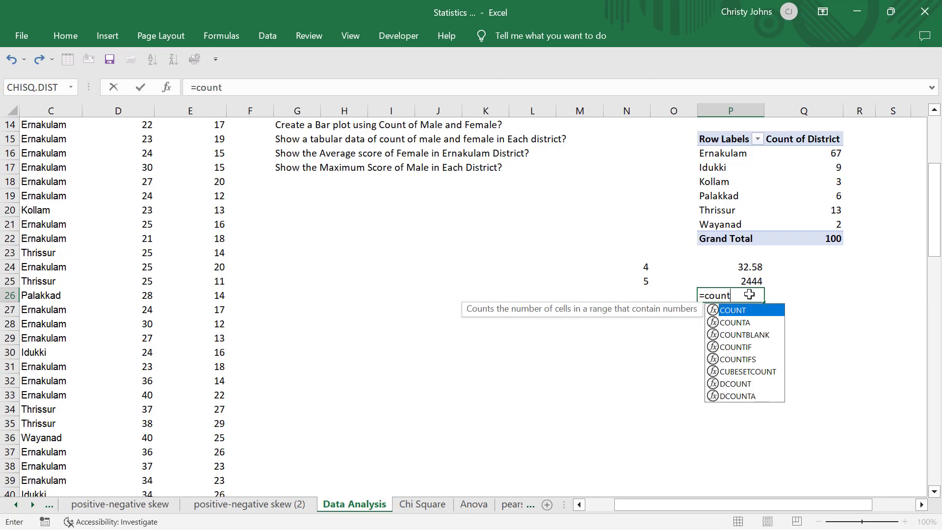
{"action": "double_click", "coordinate": [741, 311]}
{"action": "scroll", "coordinate": [277, 237], "scroll_direction": "up", "scroll_amount": 5}
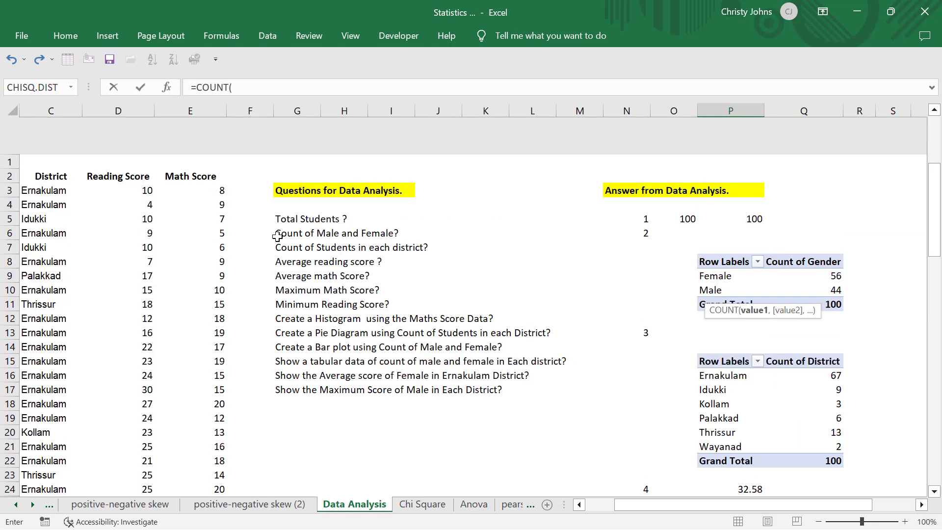
{"action": "left_click", "coordinate": [203, 147]}
{"action": "key", "text": "ctrl+shift+Down"}
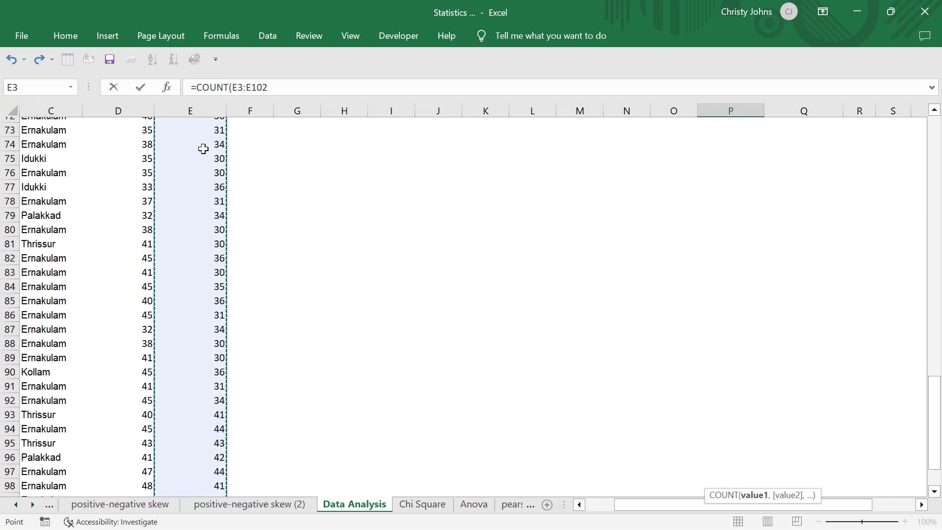
{"action": "key", "text": "Return"}
Calculate the average math score in cell P27 by dividing the sum by the count with =P25/P26.
{"action": "scroll", "coordinate": [505, 233], "scroll_direction": "up", "scroll_amount": 6}
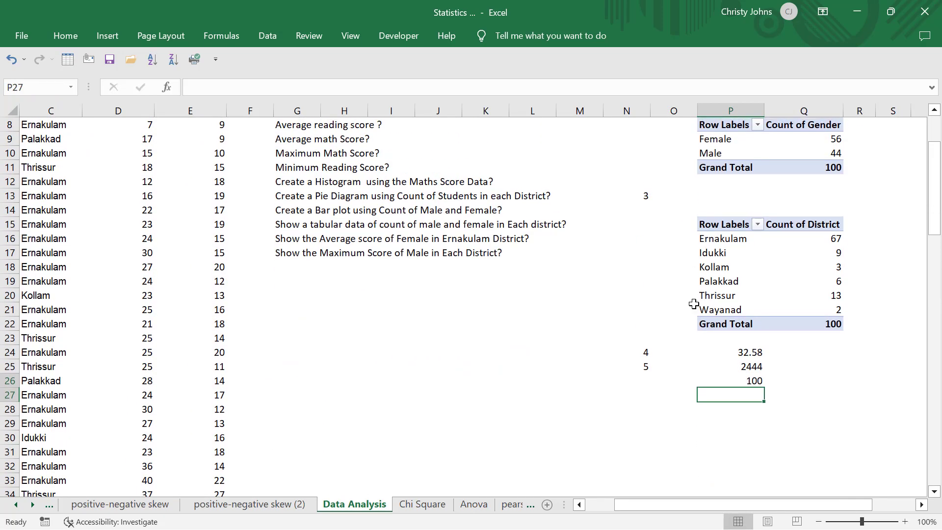
{"action": "scroll", "coordinate": [692, 302], "scroll_direction": "down", "scroll_amount": 2}
{"action": "scroll", "coordinate": [711, 302], "scroll_direction": "down", "scroll_amount": 1}
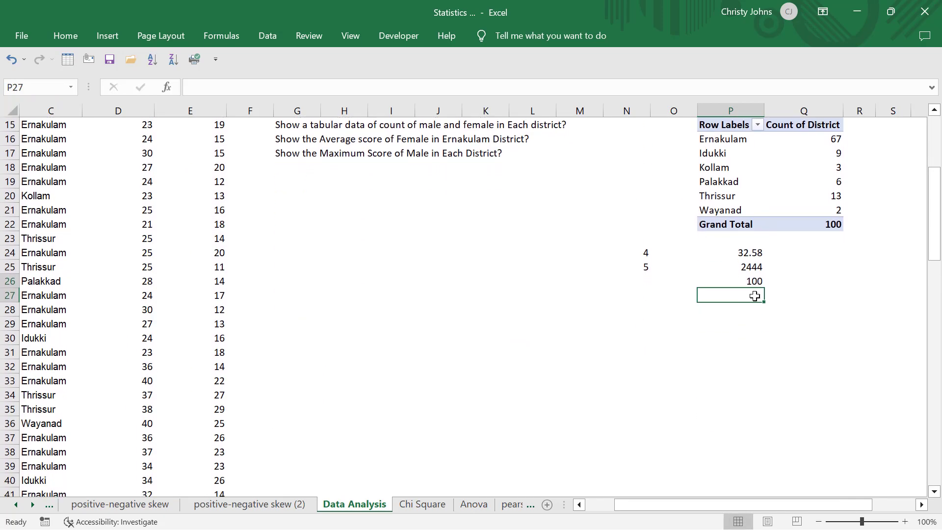
{"action": "type", "text": "="}
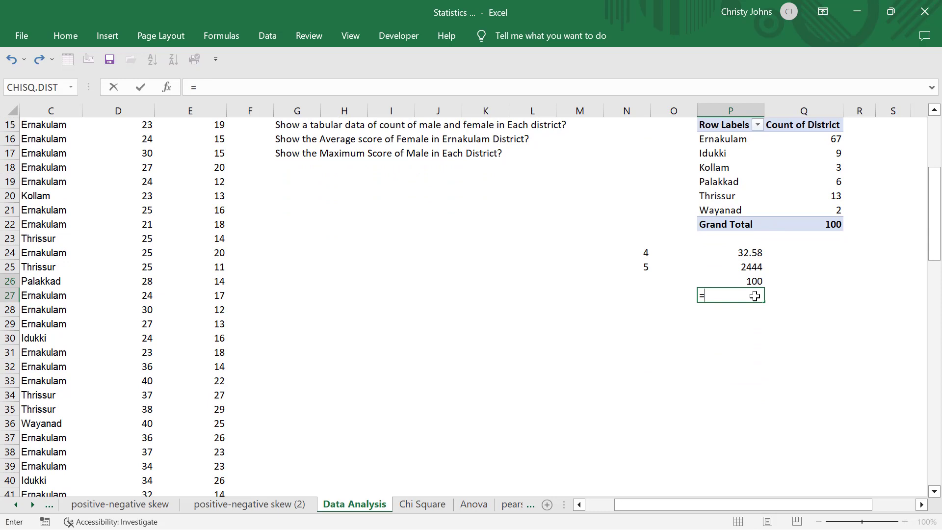
{"action": "left_click", "coordinate": [728, 267]}
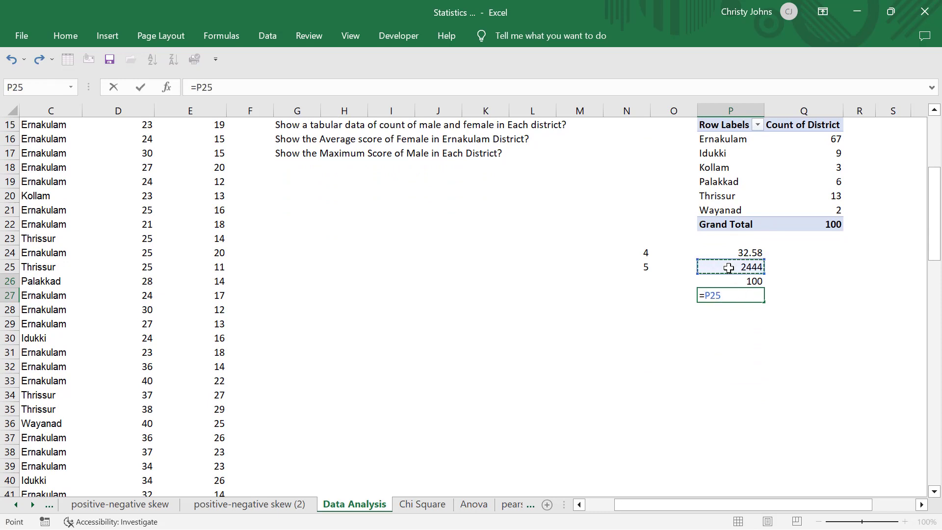
{"action": "type", "text": "/"}
{"action": "left_click", "coordinate": [732, 280]}
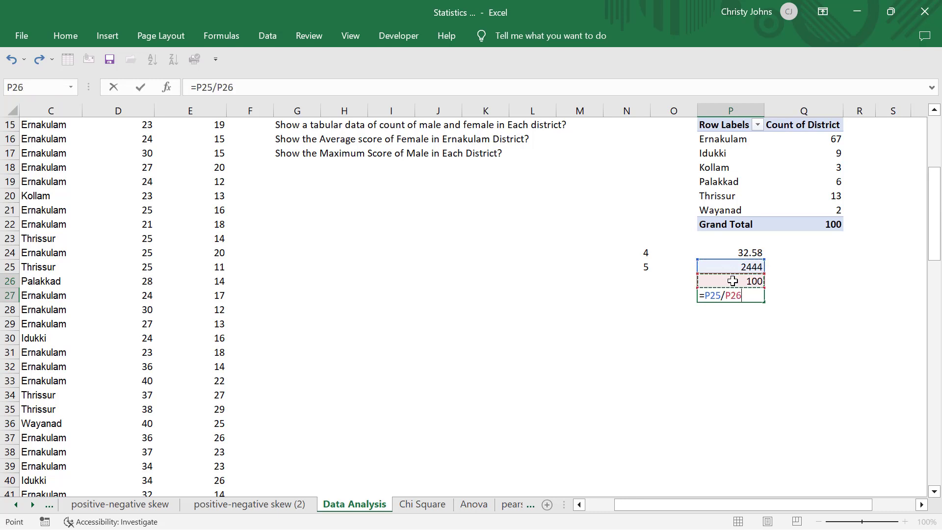
{"action": "key", "text": "Return"}
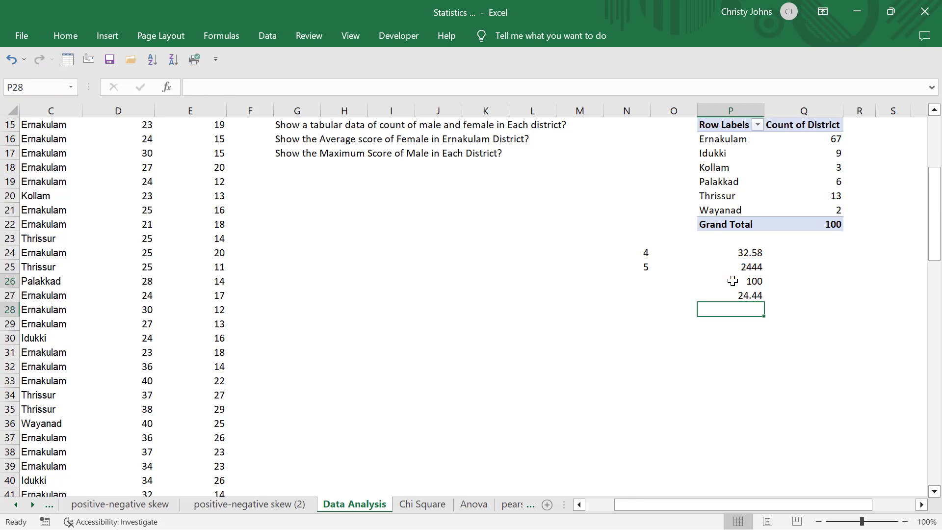
Enter =AVERAGE(E3:E102) in cell Q27 to compute the average math score directly.
{"action": "left_click", "coordinate": [791, 293]}
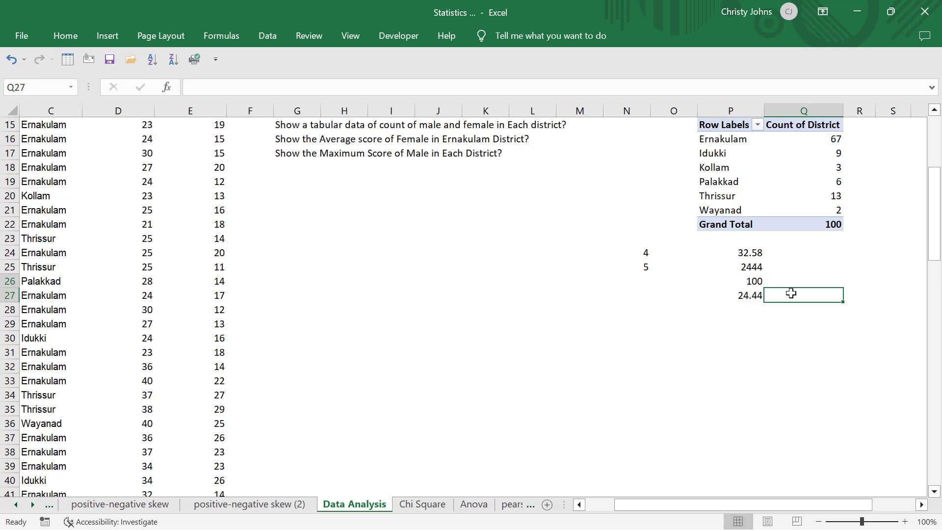
{"action": "type", "text": "=averag"}
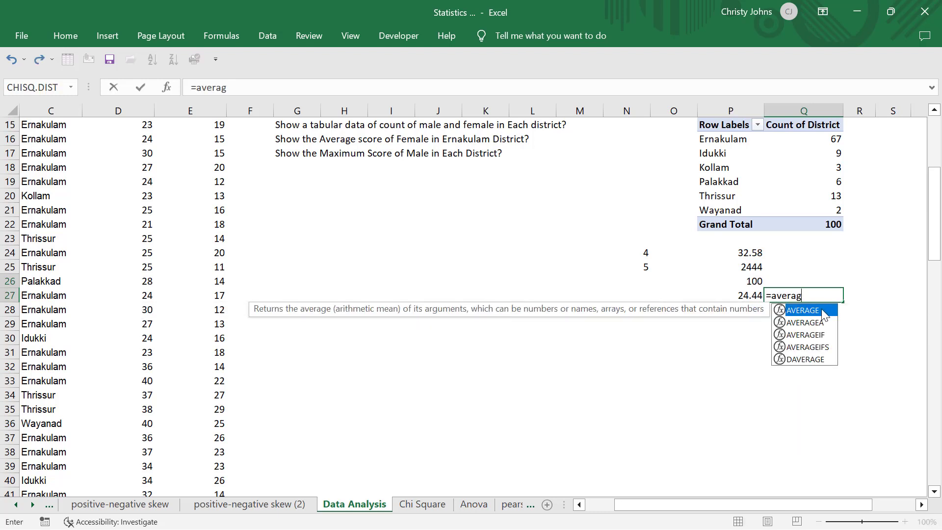
{"action": "double_click", "coordinate": [821, 308]}
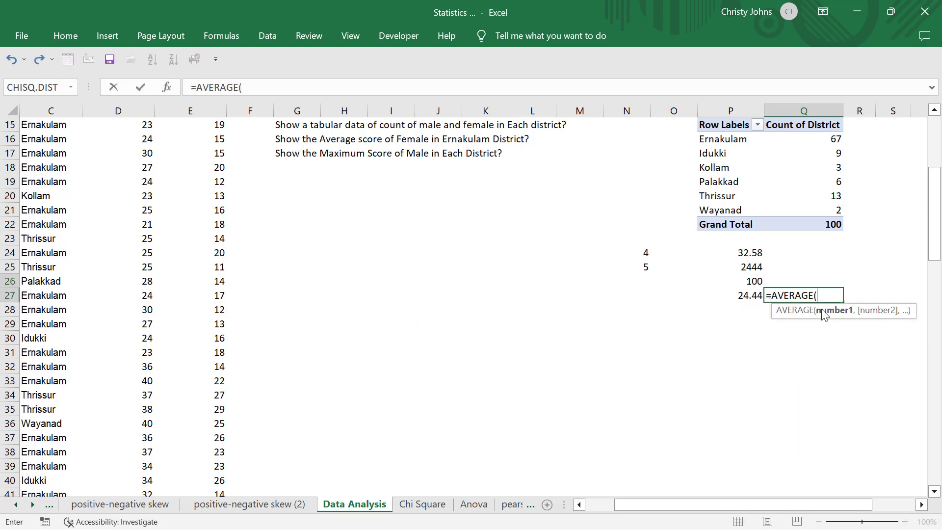
{"action": "scroll", "coordinate": [523, 264], "scroll_direction": "up", "scroll_amount": 5}
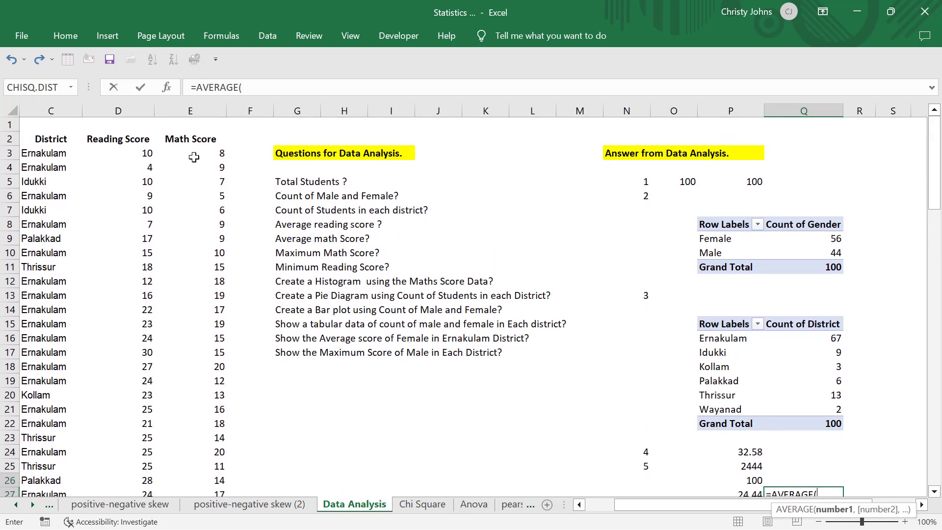
{"action": "left_click", "coordinate": [195, 157]}
{"action": "key", "text": "ctrl+shift+Down"}
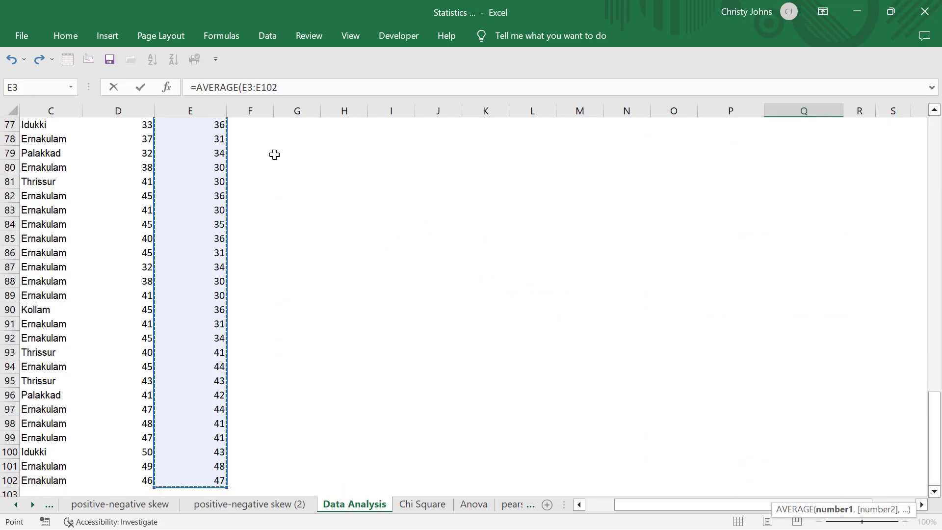
{"action": "scroll", "coordinate": [589, 174], "scroll_direction": "up", "scroll_amount": 15}
{"action": "scroll", "coordinate": [588, 174], "scroll_direction": "up", "scroll_amount": 10}
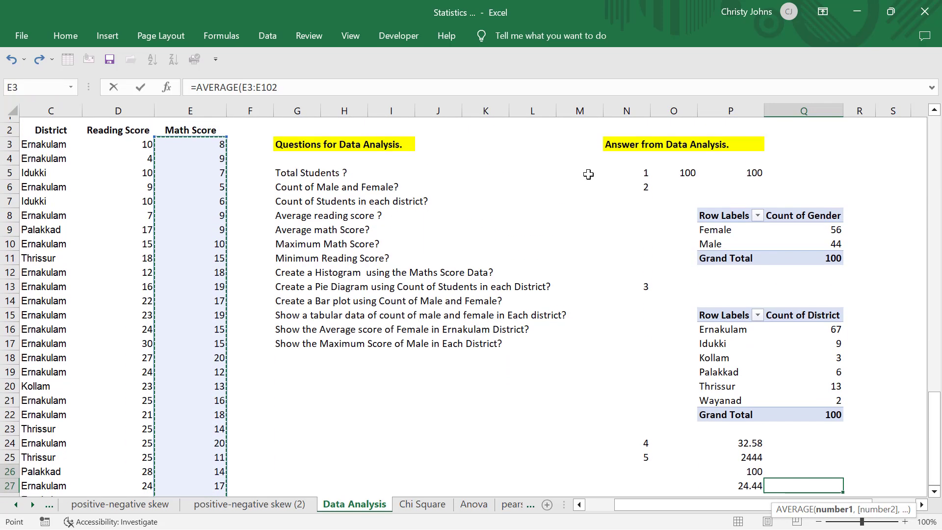
{"action": "scroll", "coordinate": [589, 174], "scroll_direction": "down", "scroll_amount": 3}
{"action": "key", "text": "Return"}
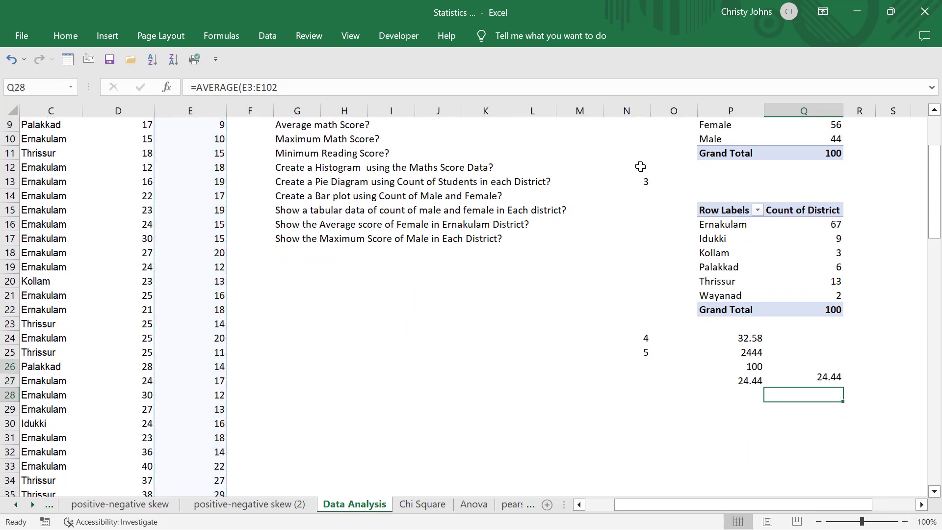
Number the next two answers as 6 in cell N30 and 7 in cell N31.
{"action": "scroll", "coordinate": [843, 311], "scroll_direction": "down", "scroll_amount": 1}
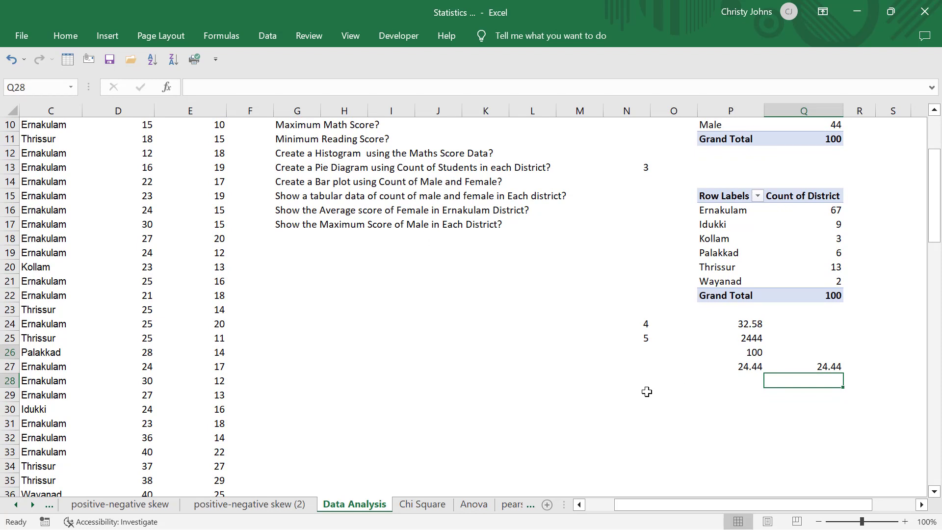
{"action": "left_click", "coordinate": [637, 406]}
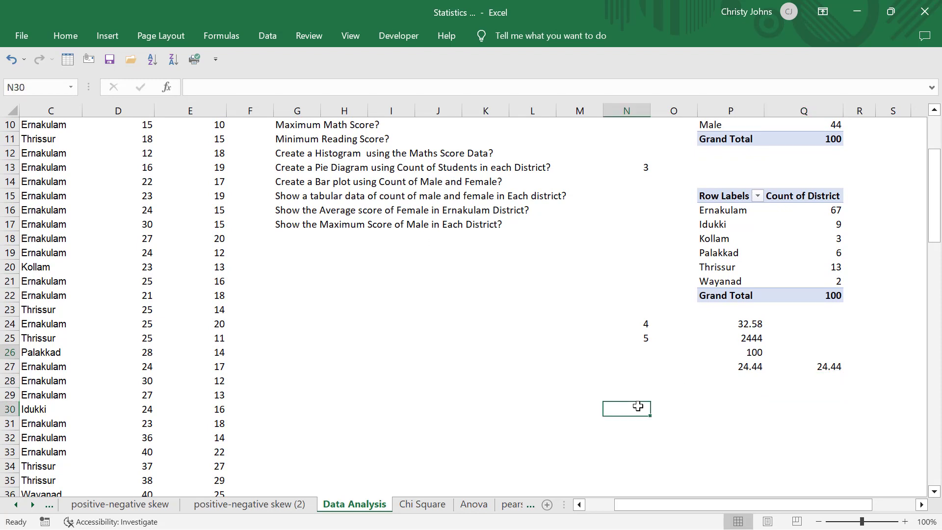
{"action": "type", "text": "6"}
{"action": "left_click", "coordinate": [723, 423]}
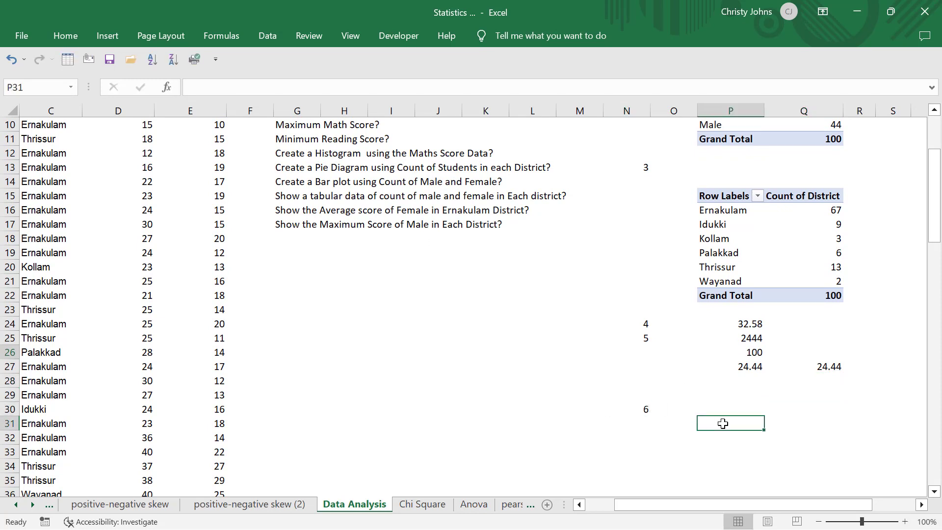
{"action": "scroll", "coordinate": [723, 423], "scroll_direction": "up", "scroll_amount": 1}
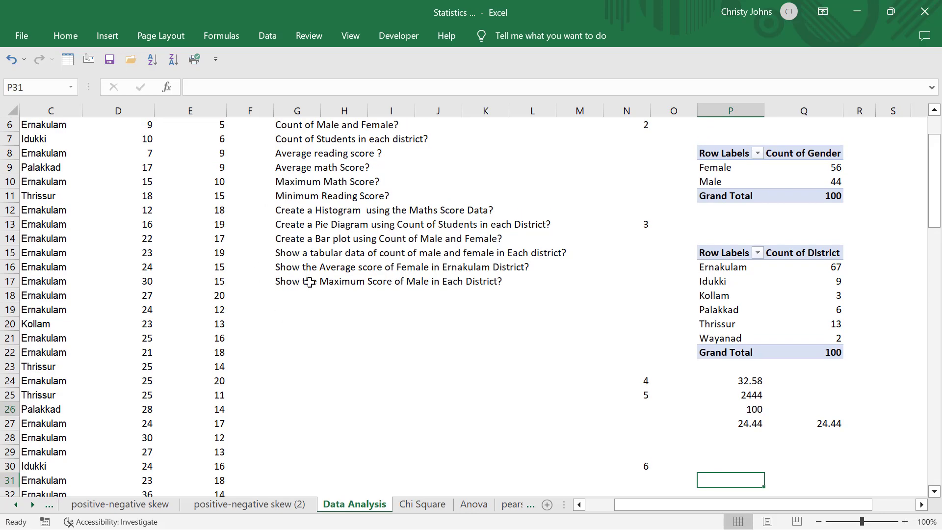
{"action": "scroll", "coordinate": [310, 282], "scroll_direction": "down", "scroll_amount": 1}
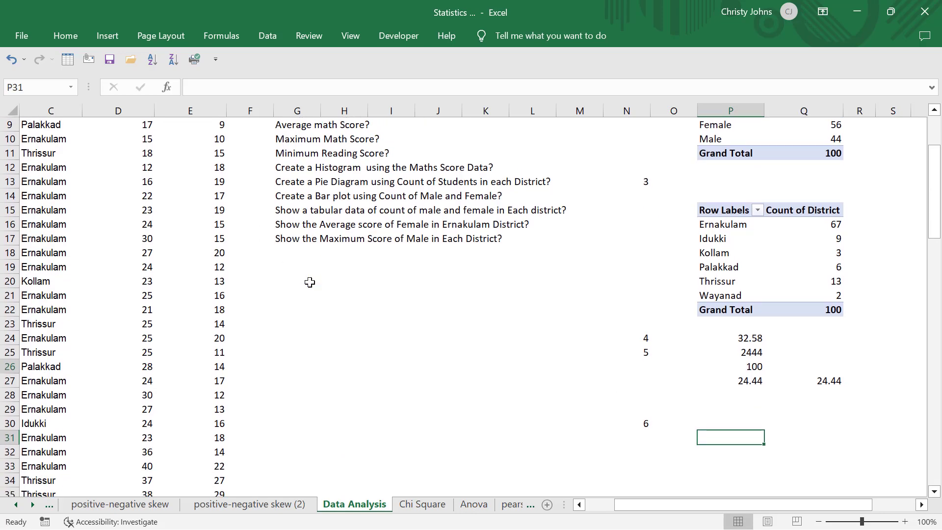
{"action": "scroll", "coordinate": [310, 282], "scroll_direction": "down", "scroll_amount": 2}
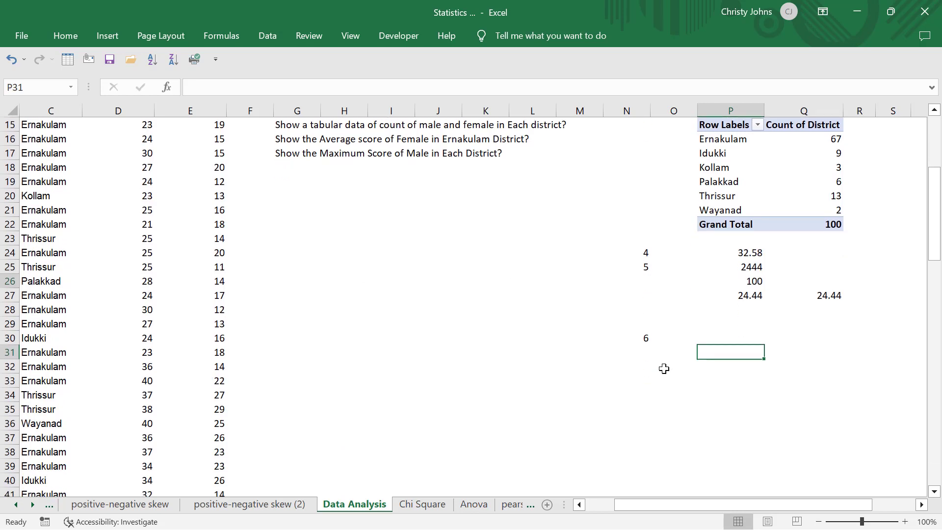
{"action": "left_click", "coordinate": [636, 357]}
{"action": "type", "text": "7"}
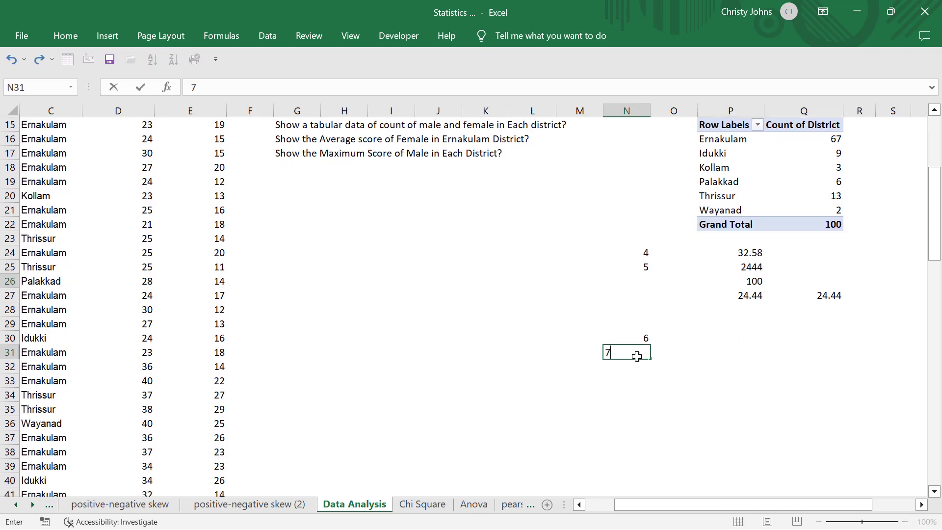
{"action": "type", "text": "."}
{"action": "left_click", "coordinate": [767, 333]}
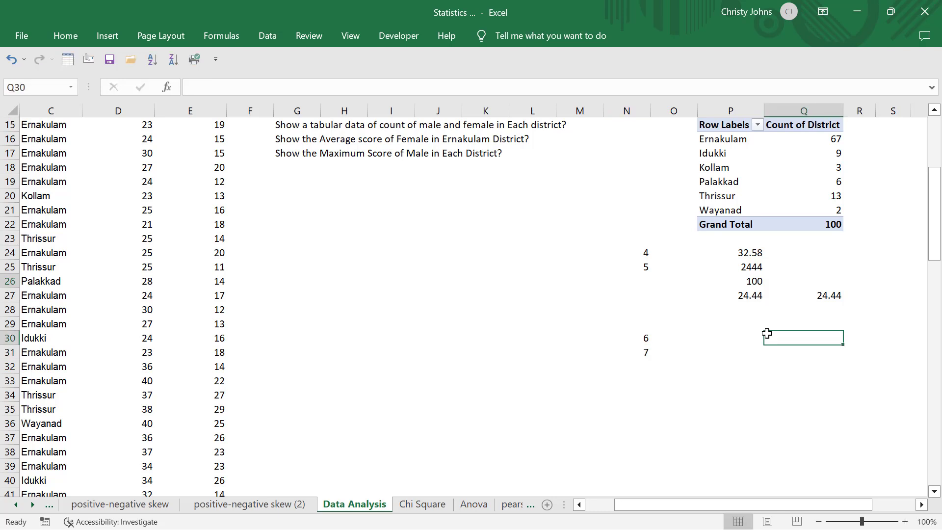
Enter =MAX(E3:E102) in cell P30 to find the maximum math score.
{"action": "left_click", "coordinate": [746, 334]}
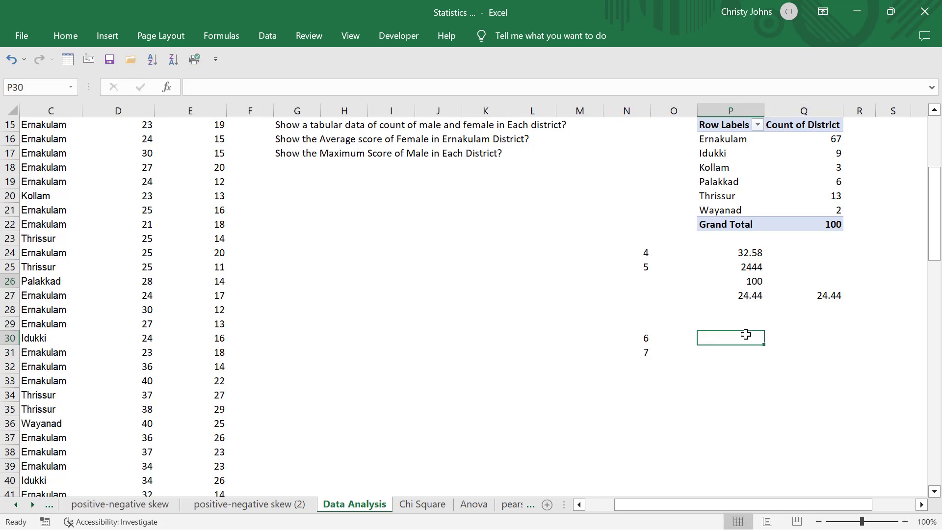
{"action": "type", "text": "="}
{"action": "scroll", "coordinate": [746, 334], "scroll_direction": "up", "scroll_amount": 2}
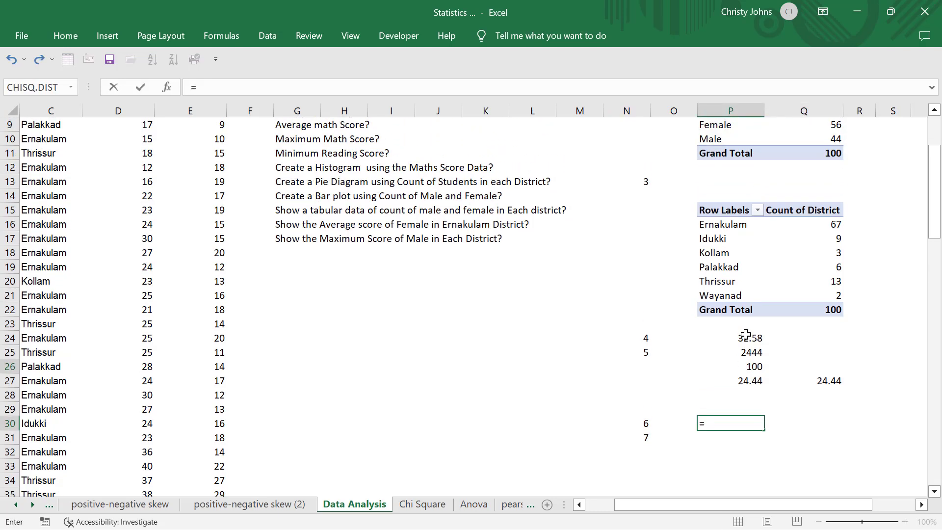
{"action": "type", "text": "m"}
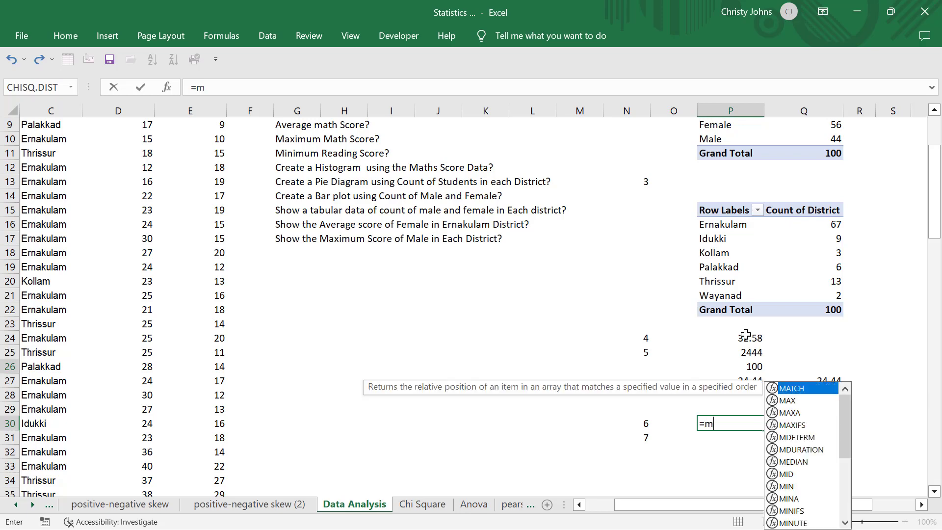
{"action": "type", "text": "ax"}
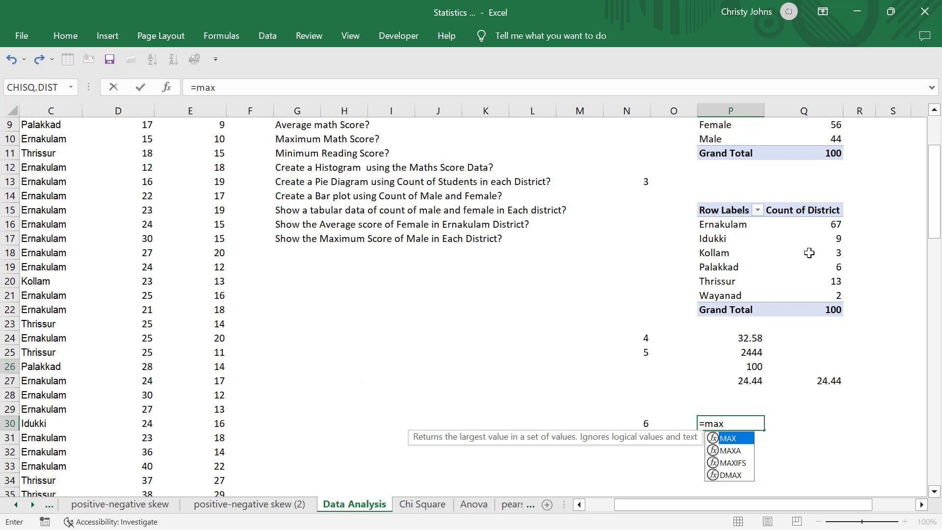
{"action": "scroll", "coordinate": [809, 252], "scroll_direction": "down", "scroll_amount": 3}
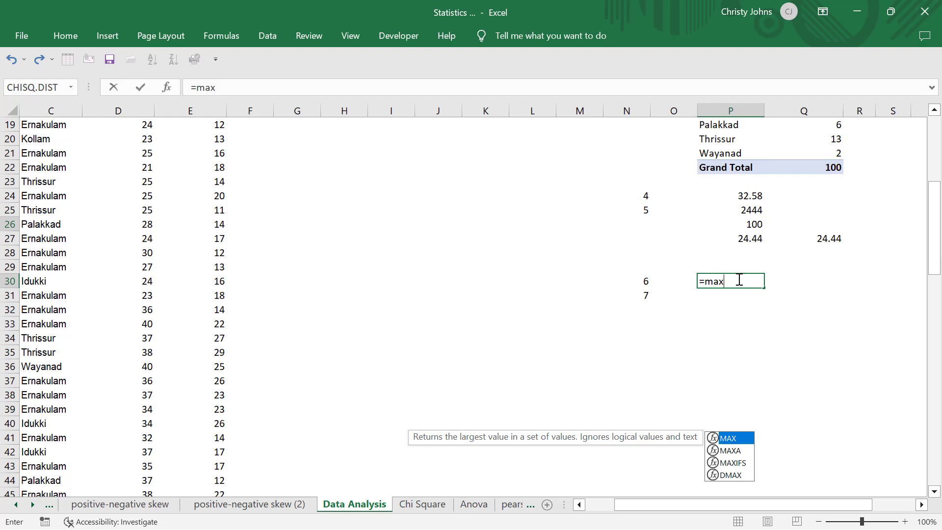
{"action": "key", "text": "BackSpace"}
{"action": "key", "text": "BackSpace"}
{"action": "type", "text": "ax"}
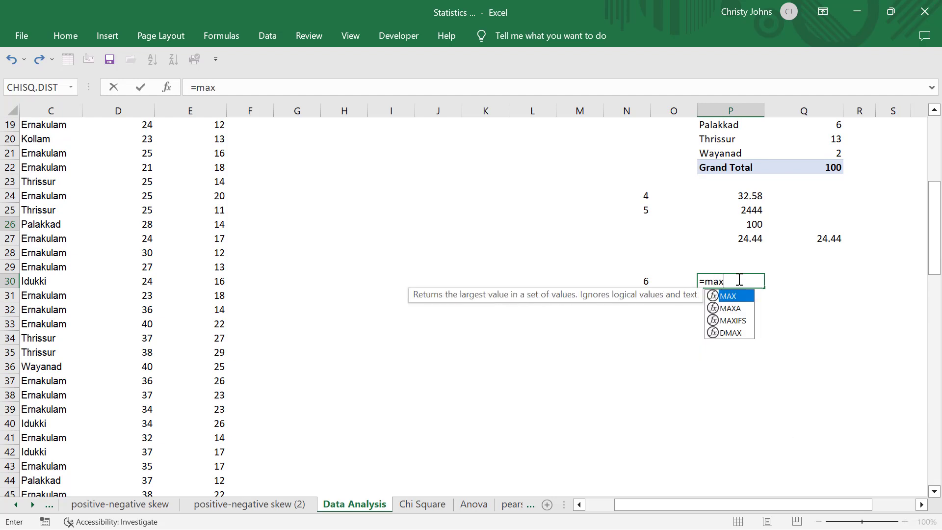
{"action": "key", "text": "Tab"}
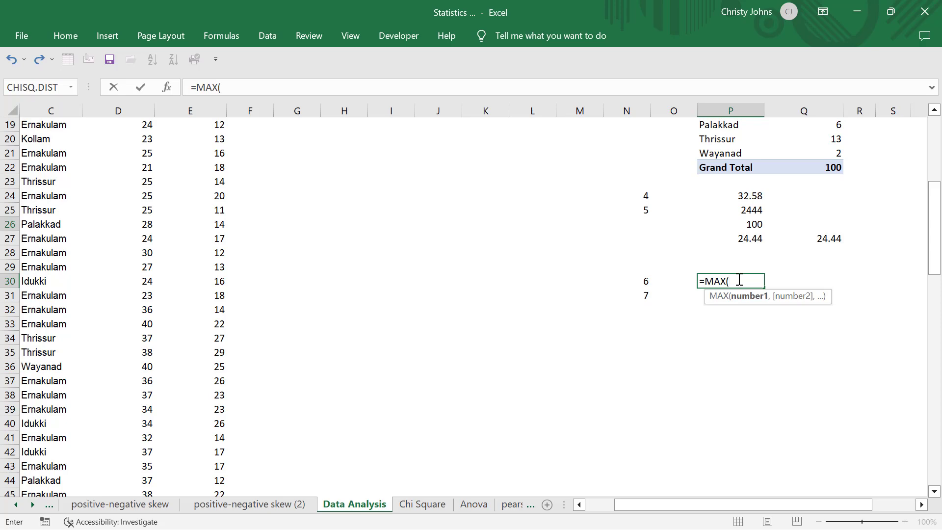
{"action": "scroll", "coordinate": [611, 269], "scroll_direction": "up", "scroll_amount": 6}
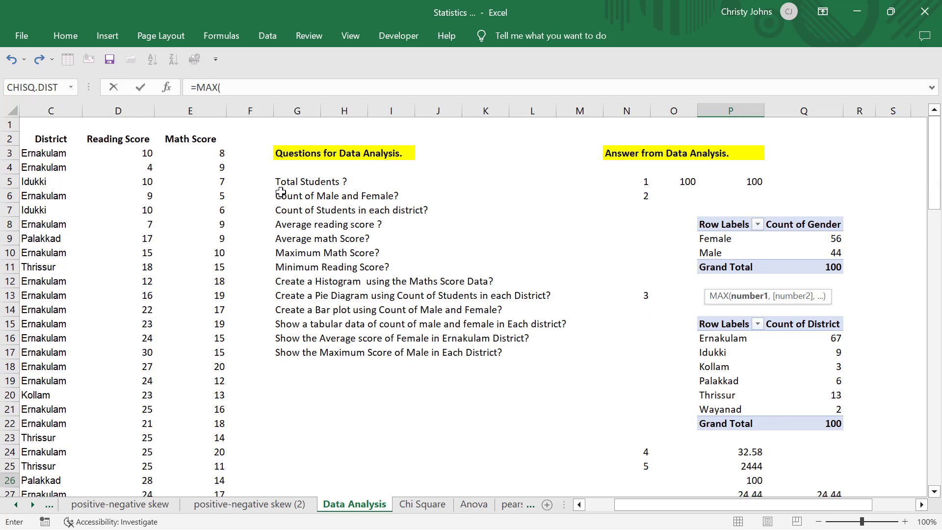
{"action": "left_click", "coordinate": [206, 148]}
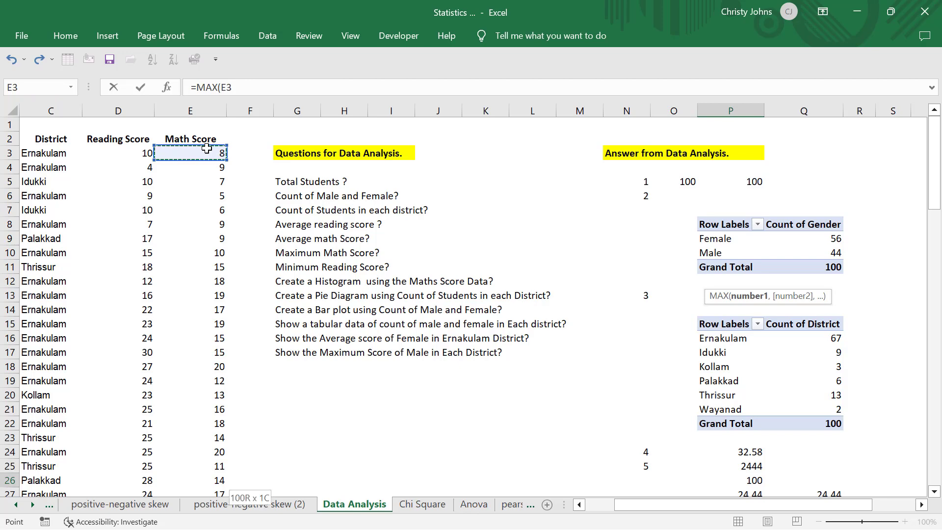
{"action": "key", "text": "ctrl+shift+Down"}
{"action": "key", "text": "Return"}
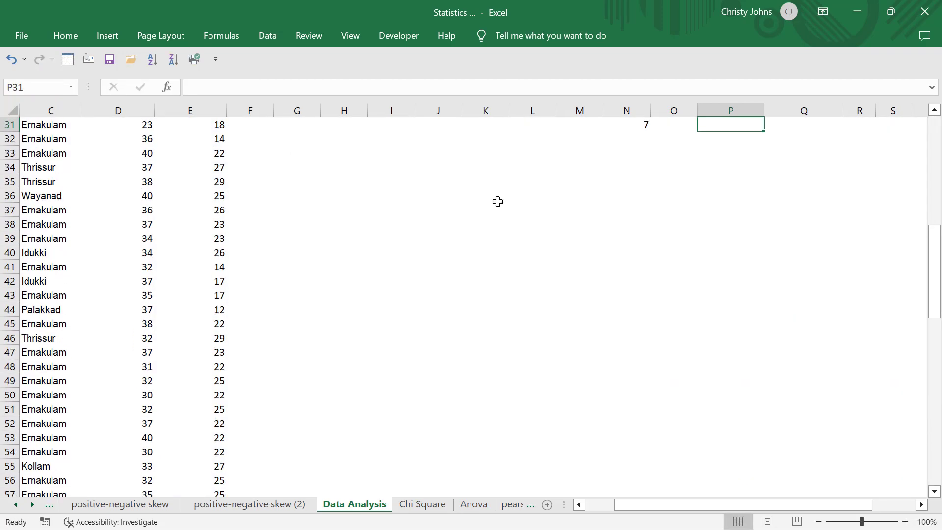
Inspect the formula in cell P30 and the math score range it references.
{"action": "scroll", "coordinate": [498, 201], "scroll_direction": "up", "scroll_amount": 1}
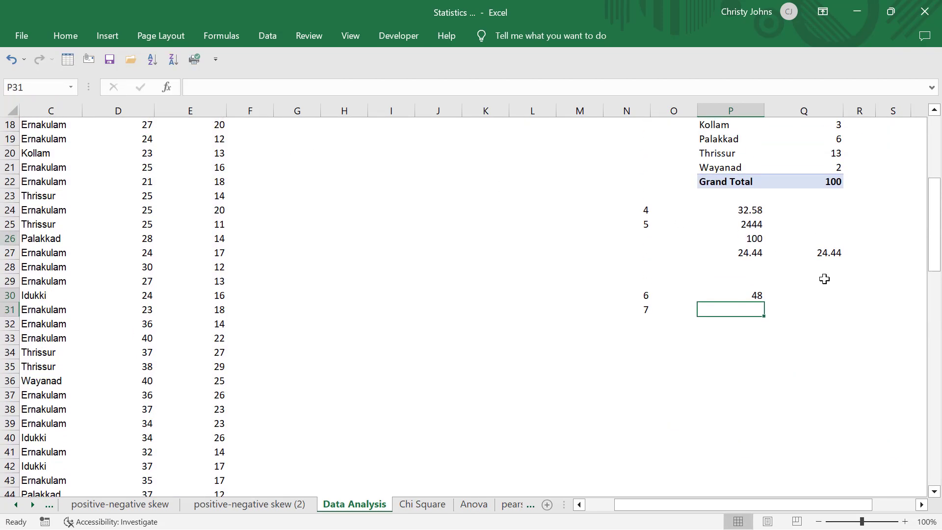
{"action": "double_click", "coordinate": [747, 290]}
{"action": "scroll", "coordinate": [600, 289], "scroll_direction": "up", "scroll_amount": 2}
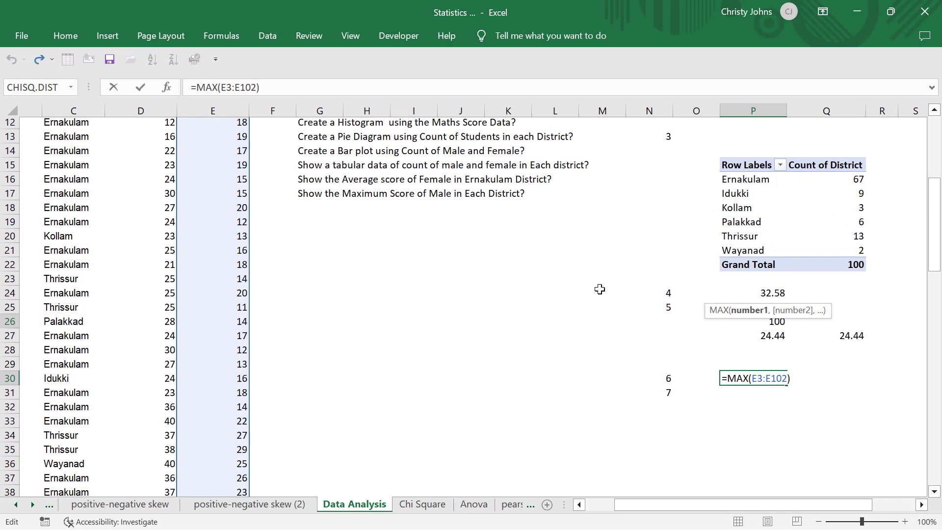
{"action": "key", "text": "Return"}
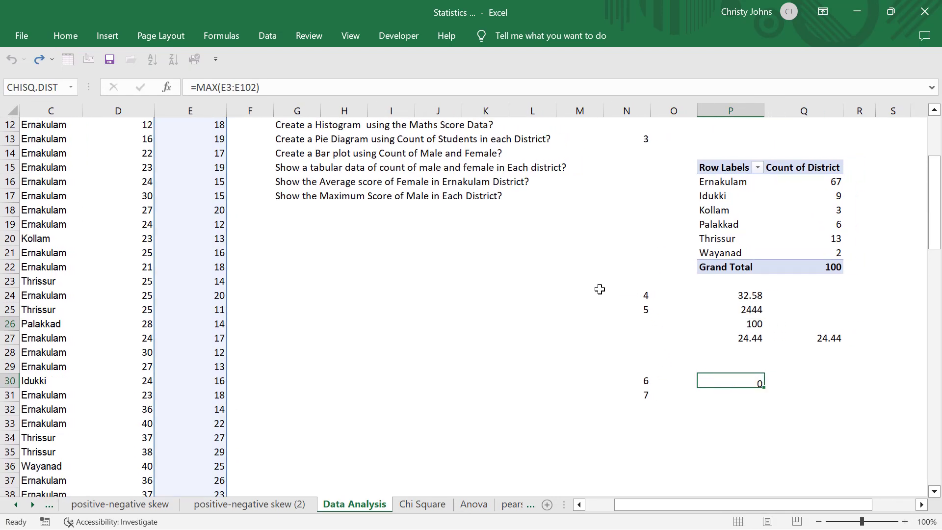
{"action": "left_click", "coordinate": [756, 381]}
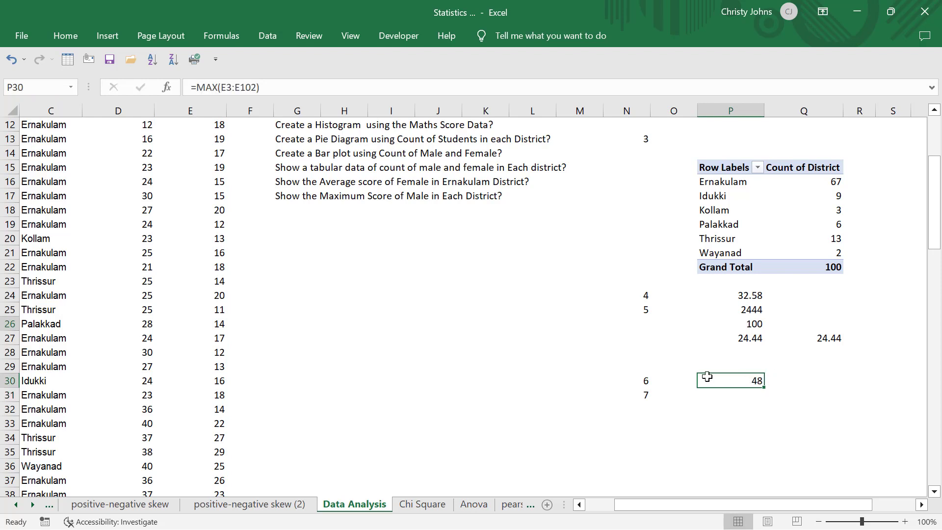
Enter =MIN(D3:D102) in cell P31 to find the minimum reading score.
{"action": "left_click", "coordinate": [725, 401]}
{"action": "type", "text": "=min"}
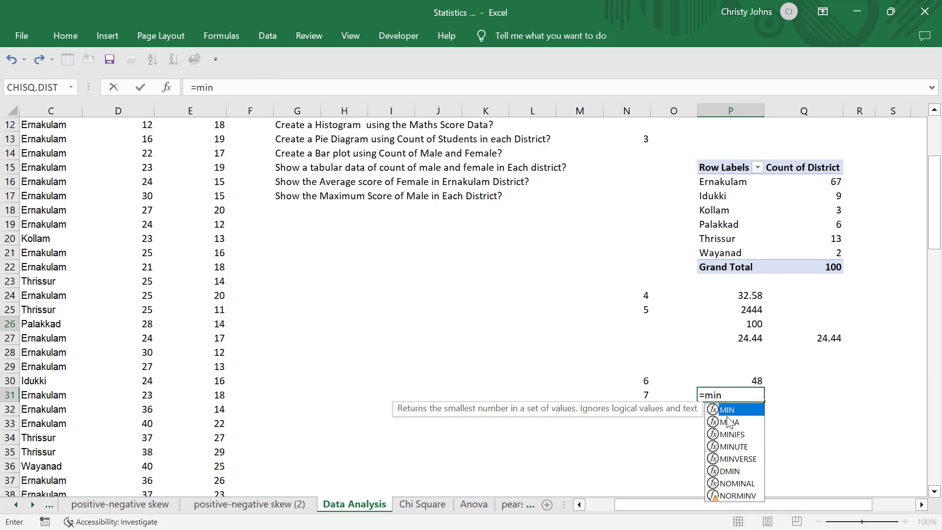
{"action": "double_click", "coordinate": [730, 411]}
{"action": "scroll", "coordinate": [492, 324], "scroll_direction": "up", "scroll_amount": 4}
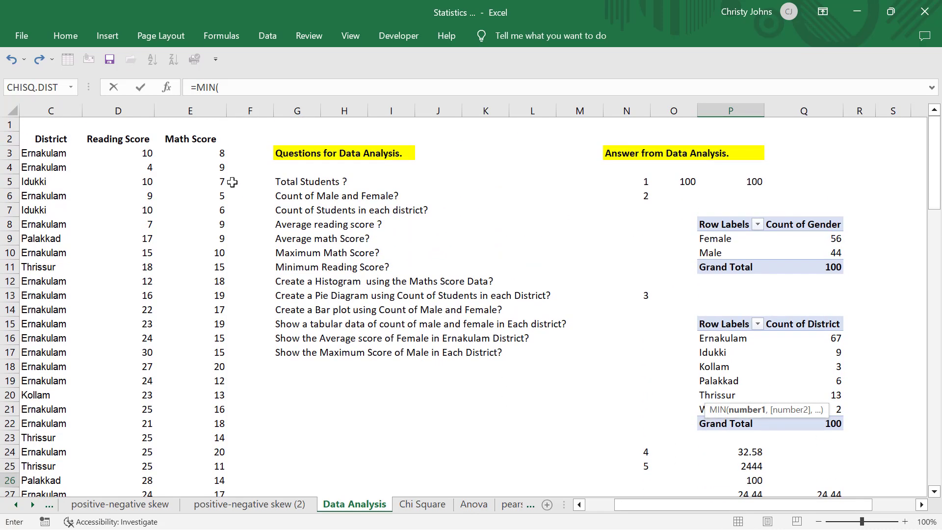
{"action": "scroll", "coordinate": [189, 252], "scroll_direction": "down", "scroll_amount": 4}
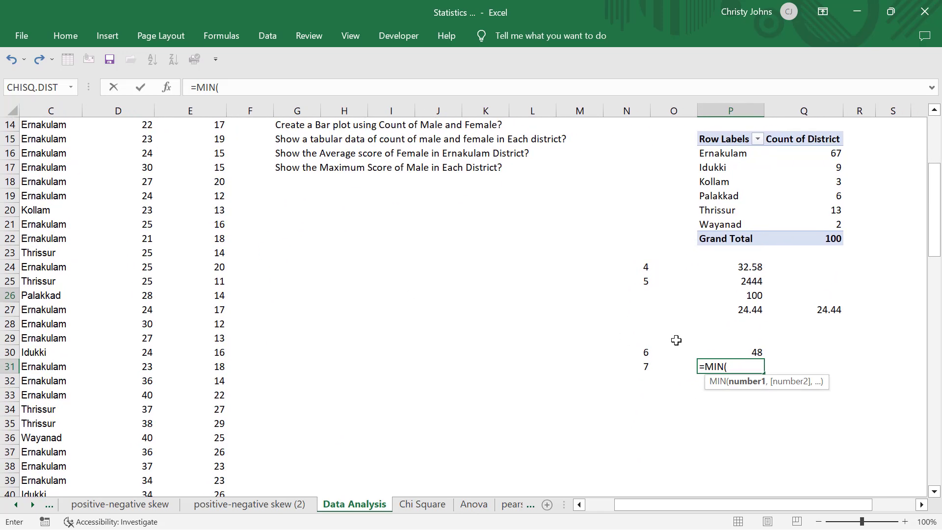
{"action": "scroll", "coordinate": [443, 276], "scroll_direction": "up", "scroll_amount": 5}
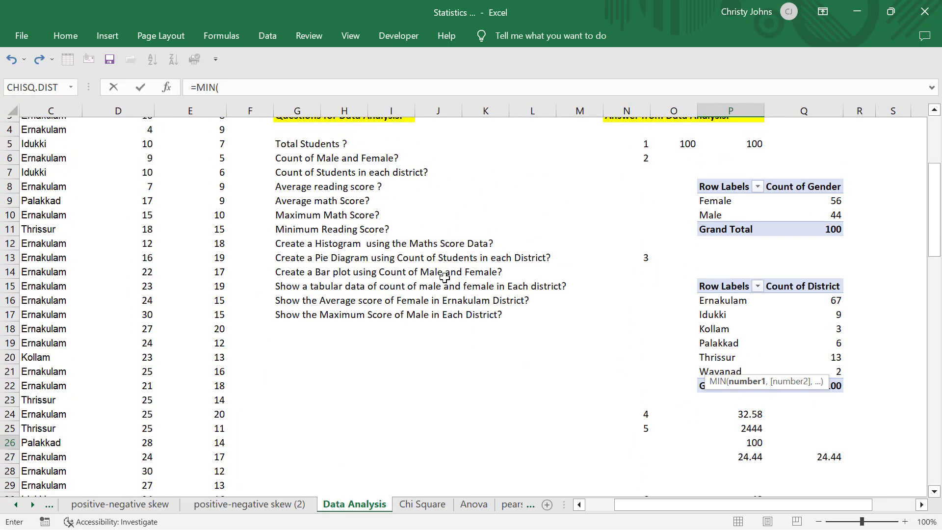
{"action": "left_click", "coordinate": [140, 154]}
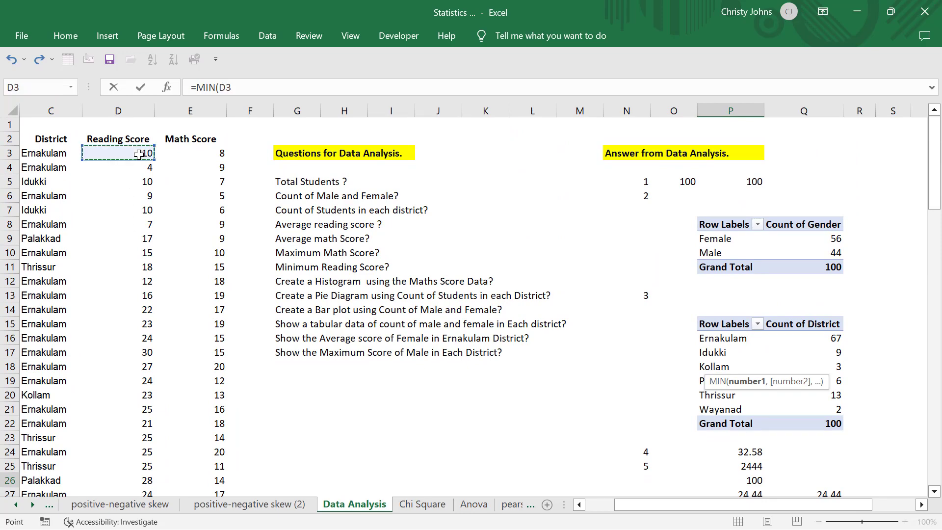
{"action": "key", "text": "ctrl+shift+Down"}
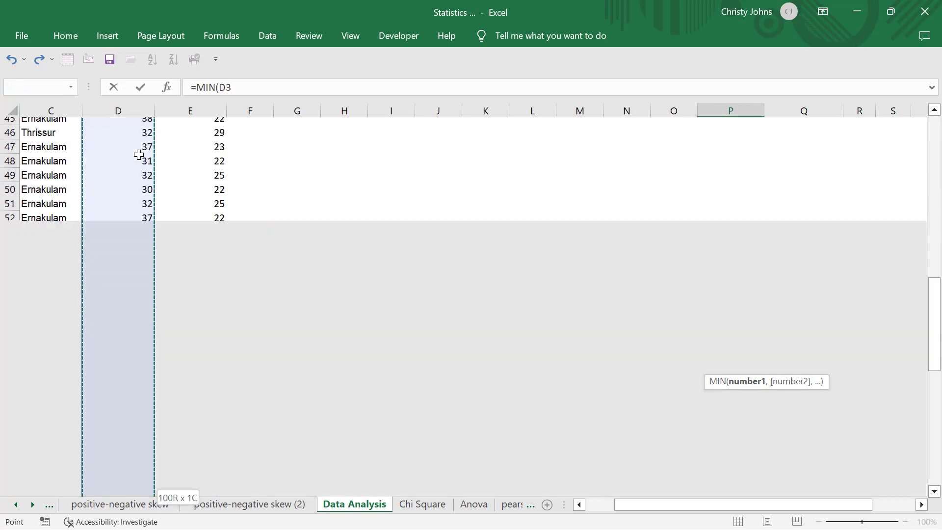
{"action": "scroll", "coordinate": [467, 220], "scroll_direction": "up", "scroll_amount": 6}
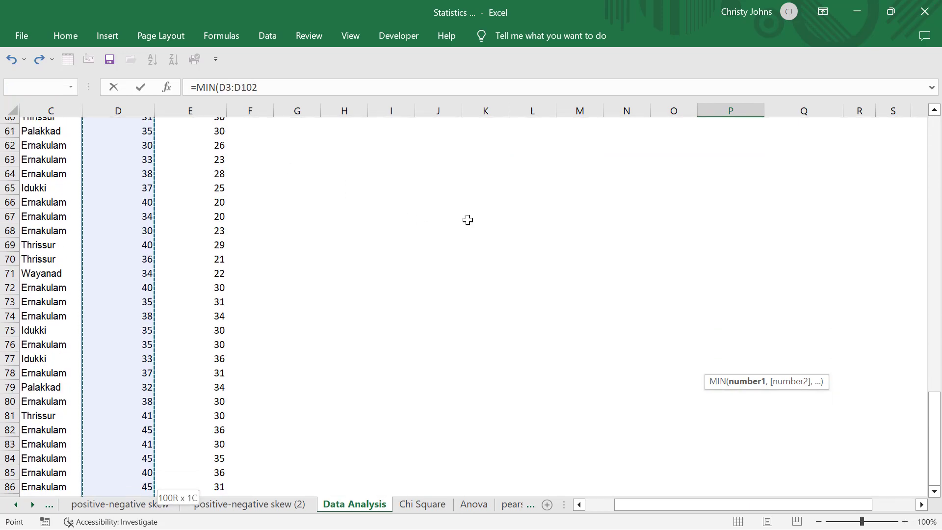
{"action": "key", "text": "Return"}
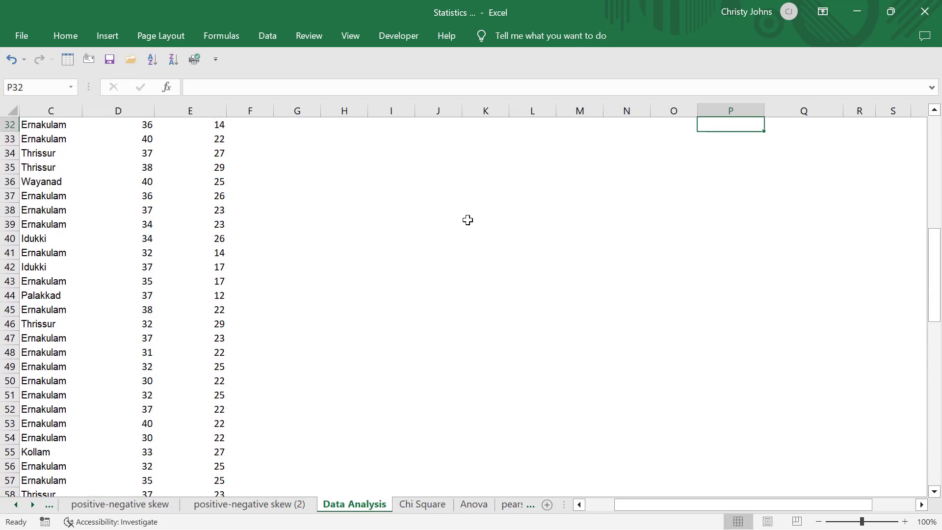
{"action": "scroll", "coordinate": [467, 219], "scroll_direction": "up", "scroll_amount": 3}
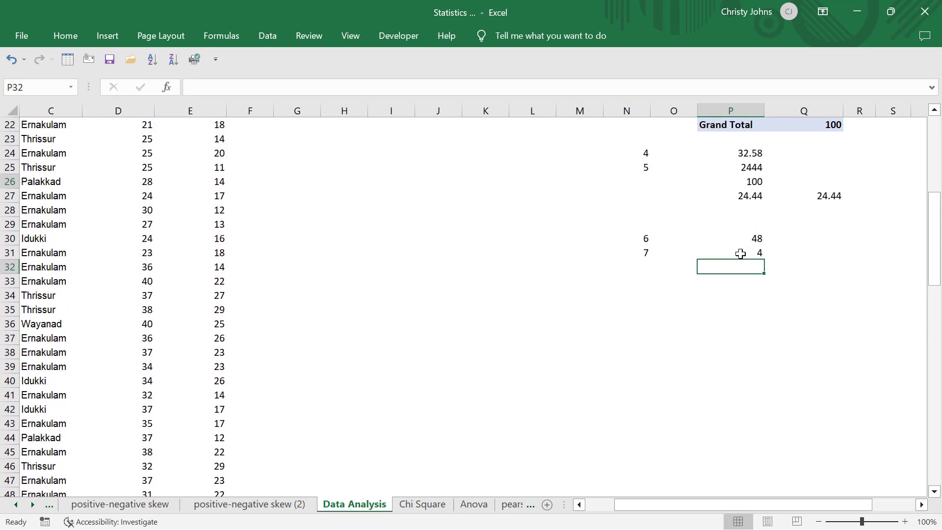
{"action": "left_click", "coordinate": [737, 253]}
Review the remaining histogram, pie, bar plot and tabular questions against the student data and the answers entered so far.
{"action": "scroll", "coordinate": [614, 268], "scroll_direction": "up", "scroll_amount": 5}
{"action": "scroll", "coordinate": [614, 268], "scroll_direction": "up", "scroll_amount": 3}
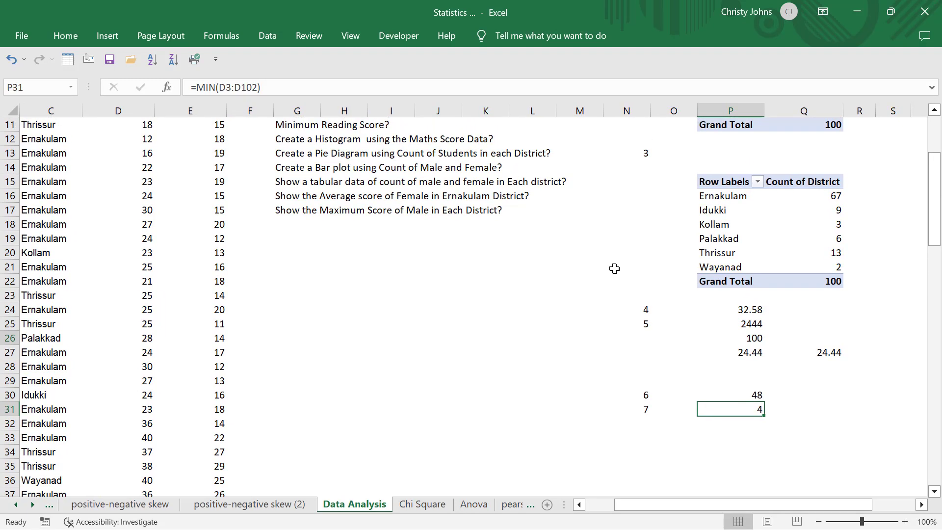
{"action": "scroll", "coordinate": [614, 268], "scroll_direction": "up", "scroll_amount": 1}
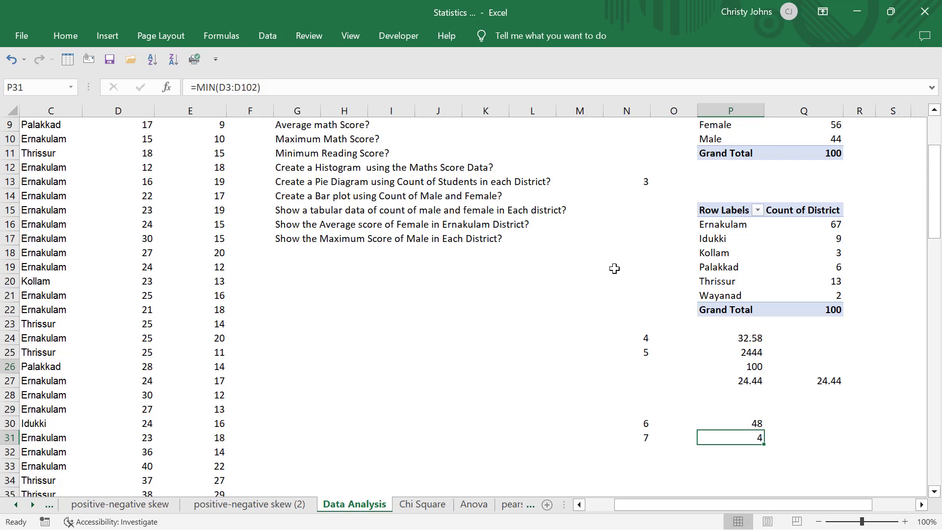
{"action": "scroll", "coordinate": [614, 268], "scroll_direction": "down", "scroll_amount": 1}
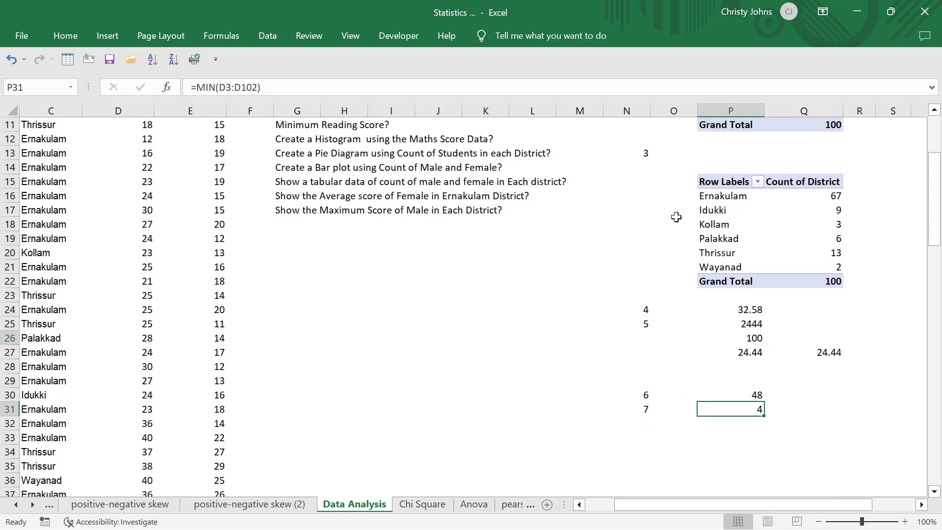
{"action": "scroll", "coordinate": [676, 217], "scroll_direction": "up", "scroll_amount": 1}
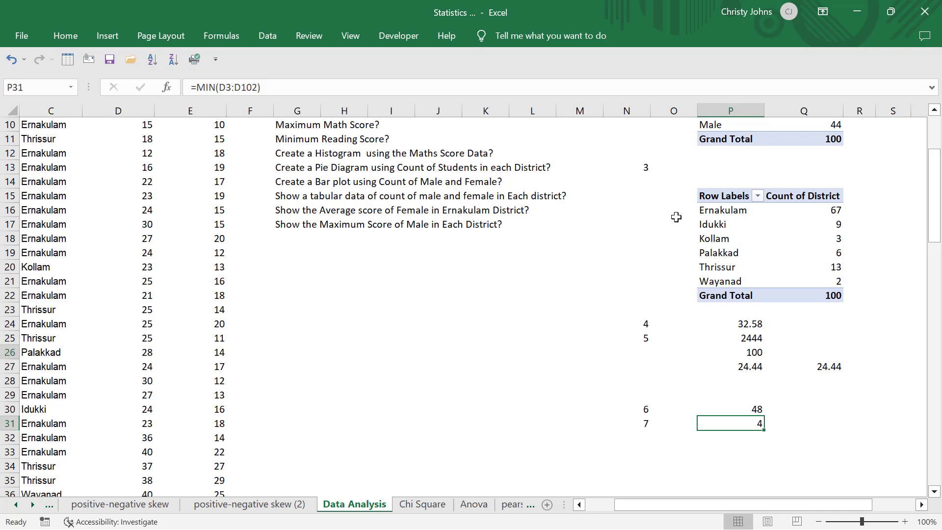
{"action": "scroll", "coordinate": [676, 216], "scroll_direction": "up", "scroll_amount": 3}
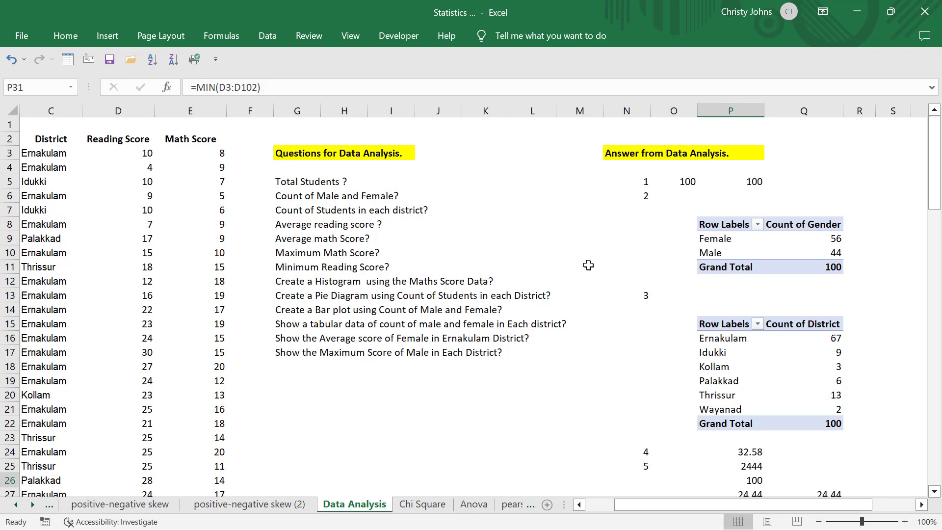
{"action": "scroll", "coordinate": [588, 265], "scroll_direction": "left", "scroll_amount": 2}
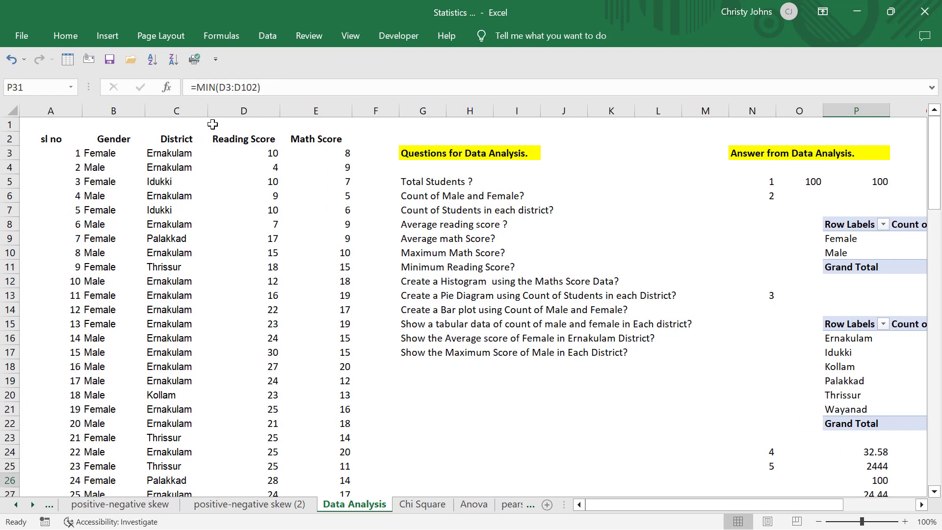
{"action": "left_click", "coordinate": [330, 277]}
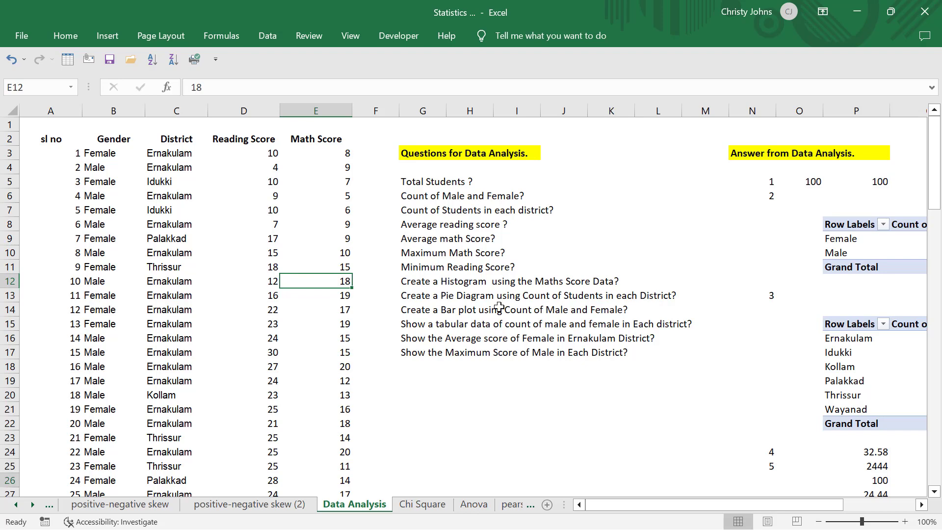
{"action": "left_click", "coordinate": [530, 375]}
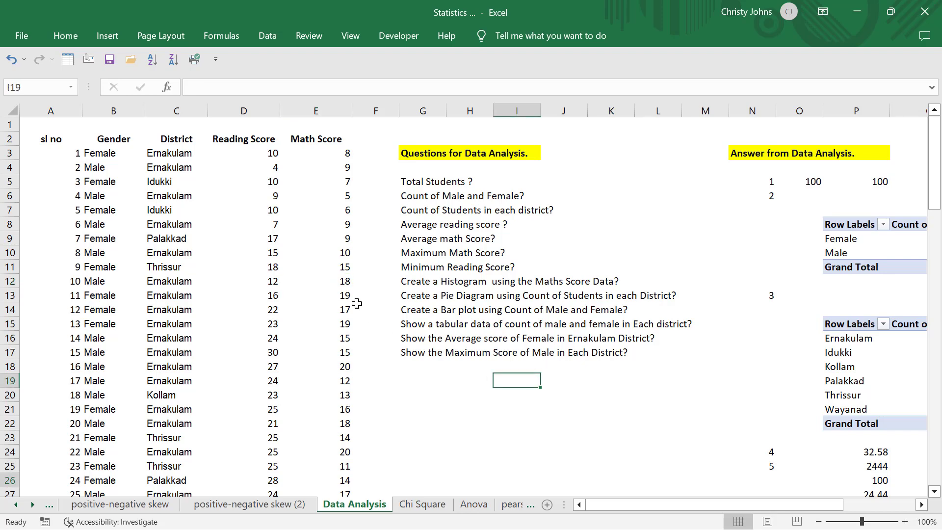
{"action": "scroll", "coordinate": [356, 300], "scroll_direction": "right", "scroll_amount": 3}
{"action": "scroll", "coordinate": [356, 300], "scroll_direction": "right", "scroll_amount": 1}
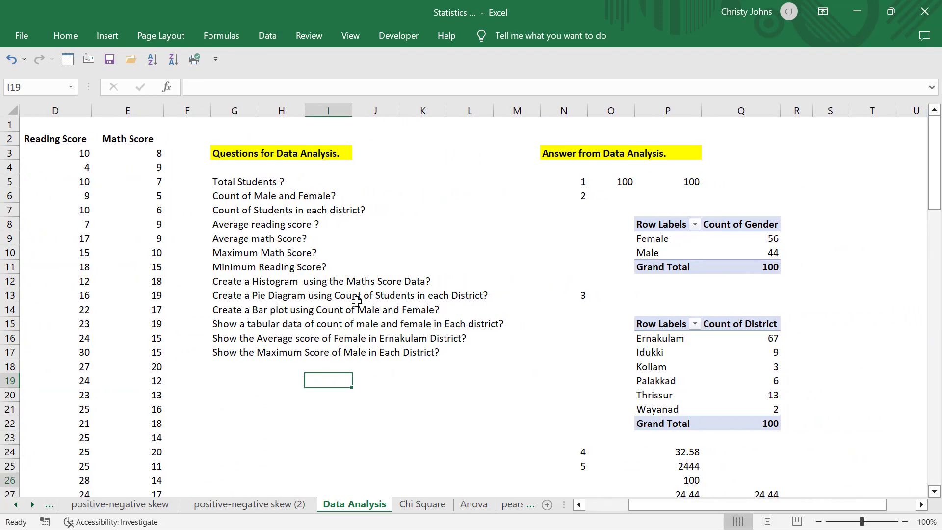
{"action": "scroll", "coordinate": [356, 300], "scroll_direction": "down", "scroll_amount": 1}
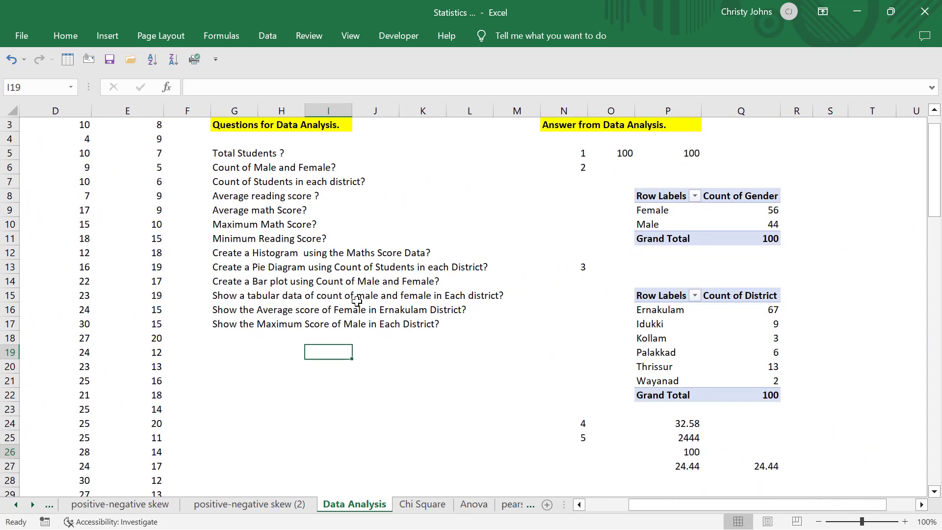
{"action": "scroll", "coordinate": [356, 300], "scroll_direction": "down", "scroll_amount": 2}
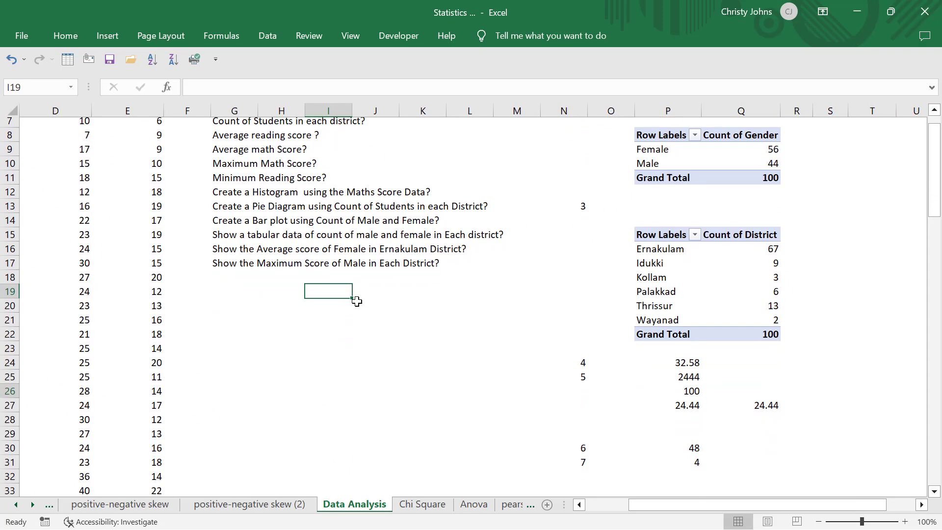
{"action": "scroll", "coordinate": [356, 301], "scroll_direction": "down", "scroll_amount": 2}
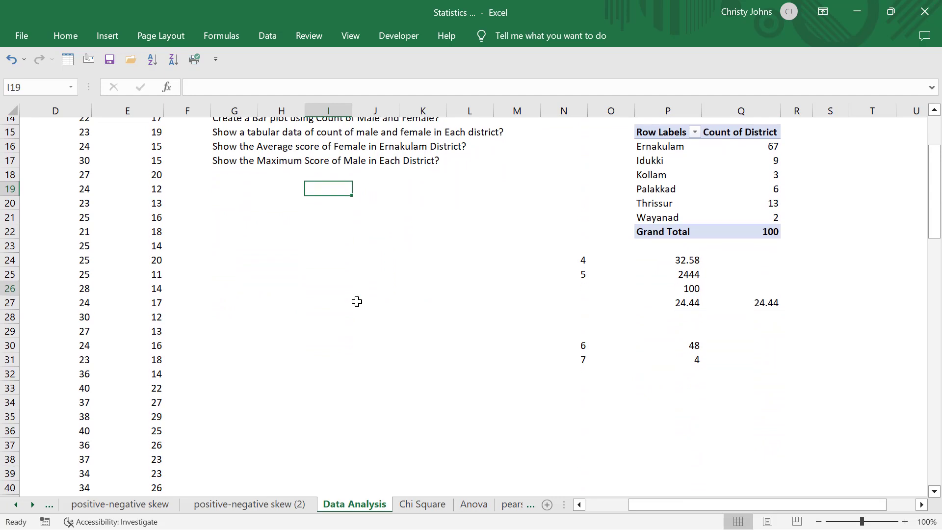